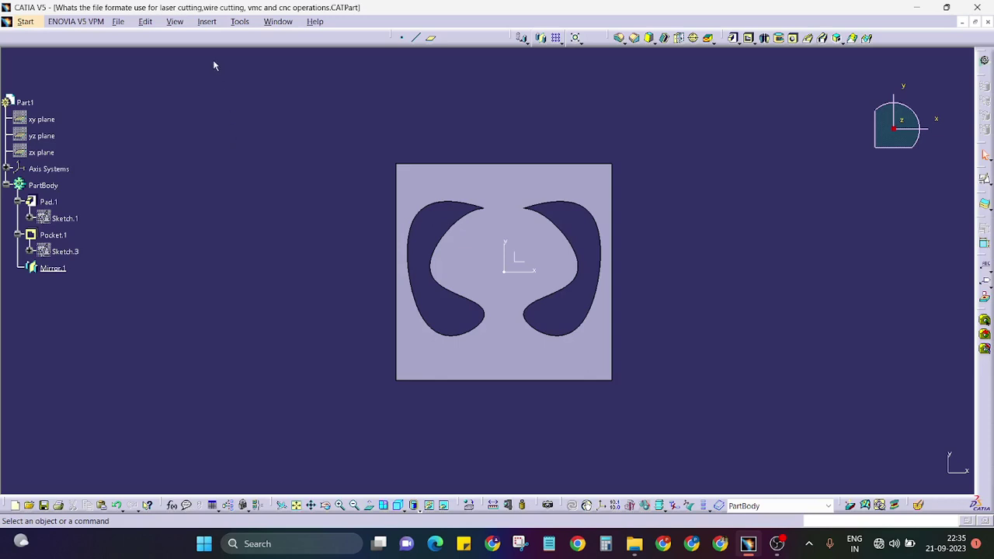
Examine the file formats offered for saving the part, then leave without saving a copy.
click(118, 22)
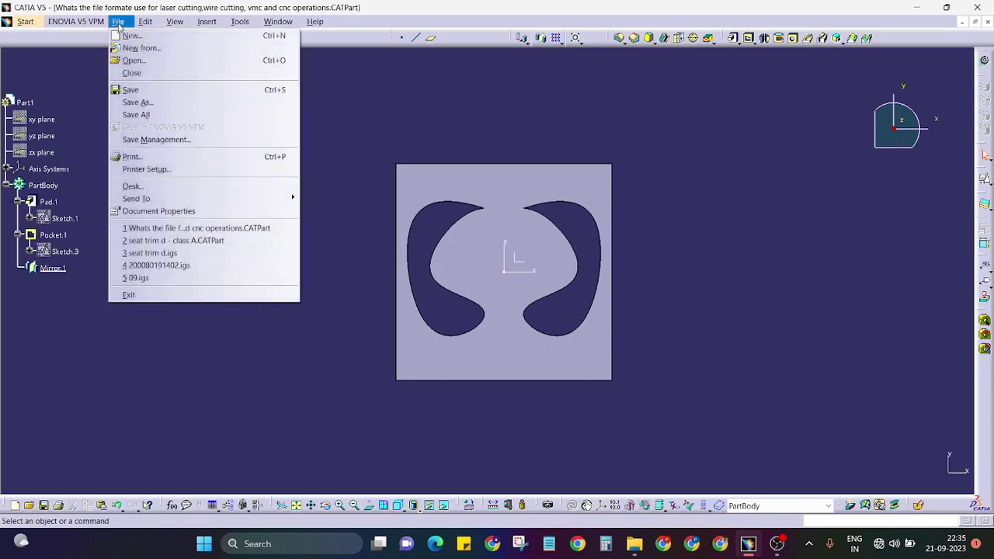
click(158, 103)
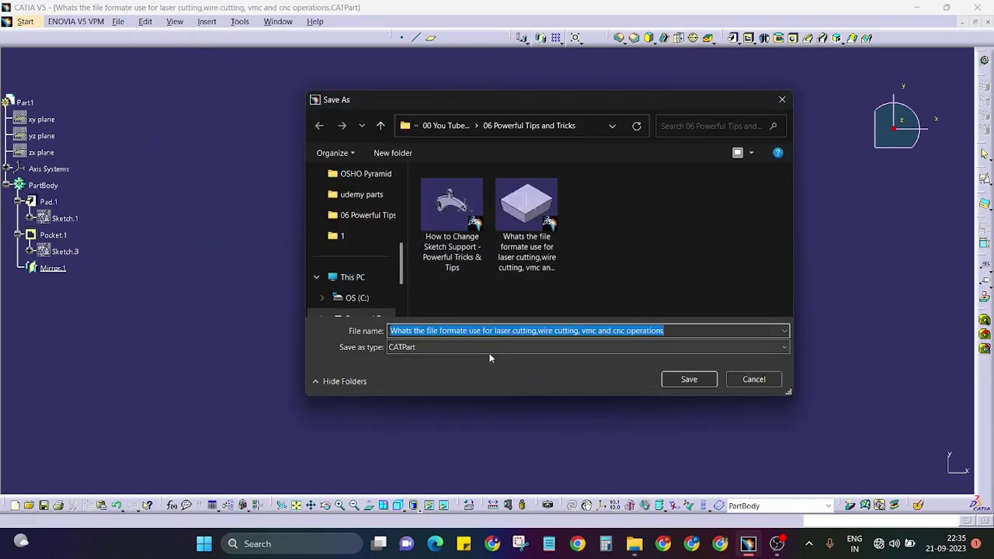
click(488, 347)
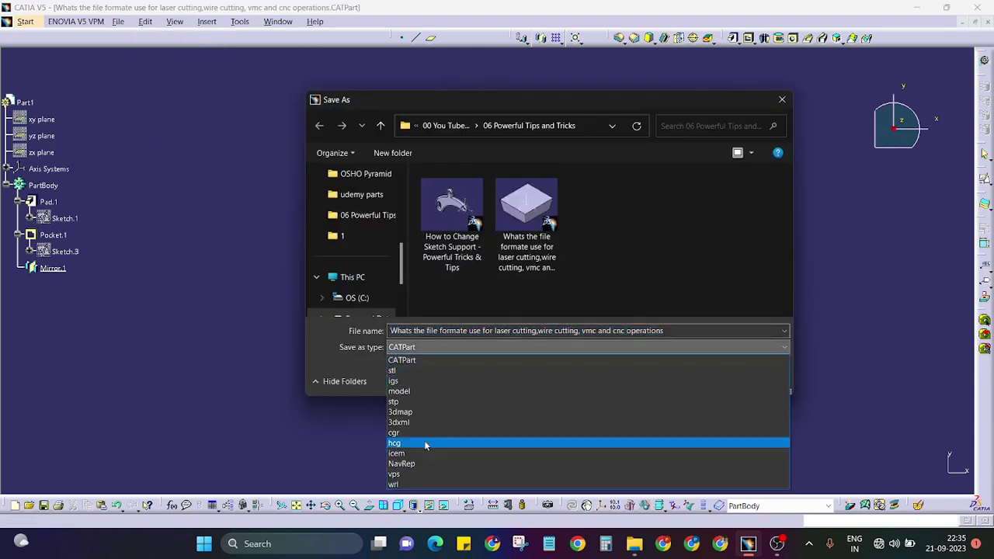
click(420, 365)
click(421, 349)
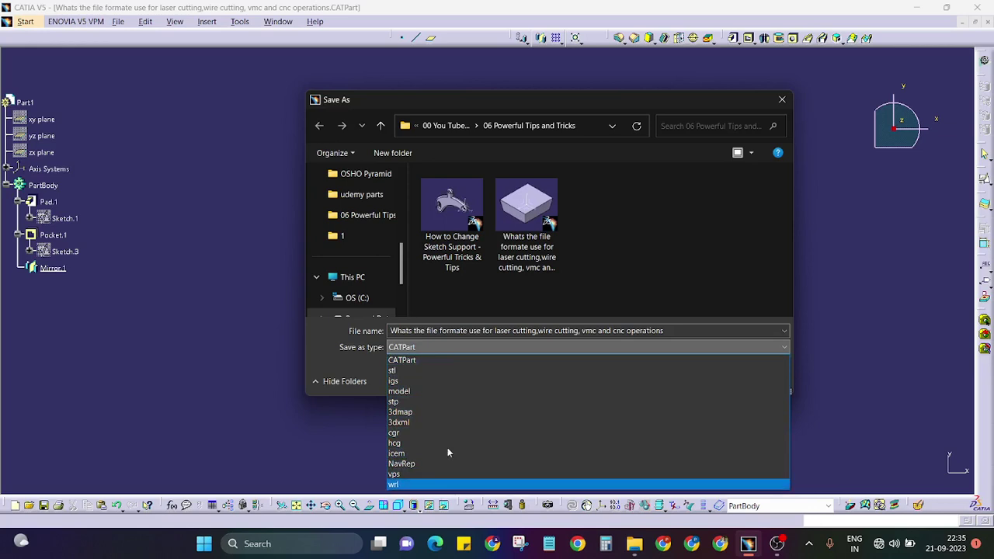
click(506, 349)
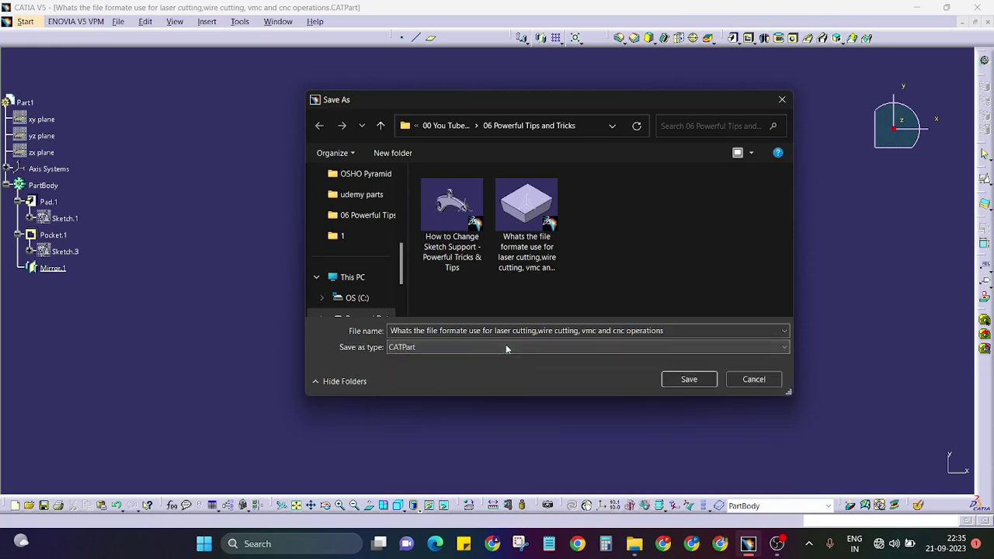
click(753, 380)
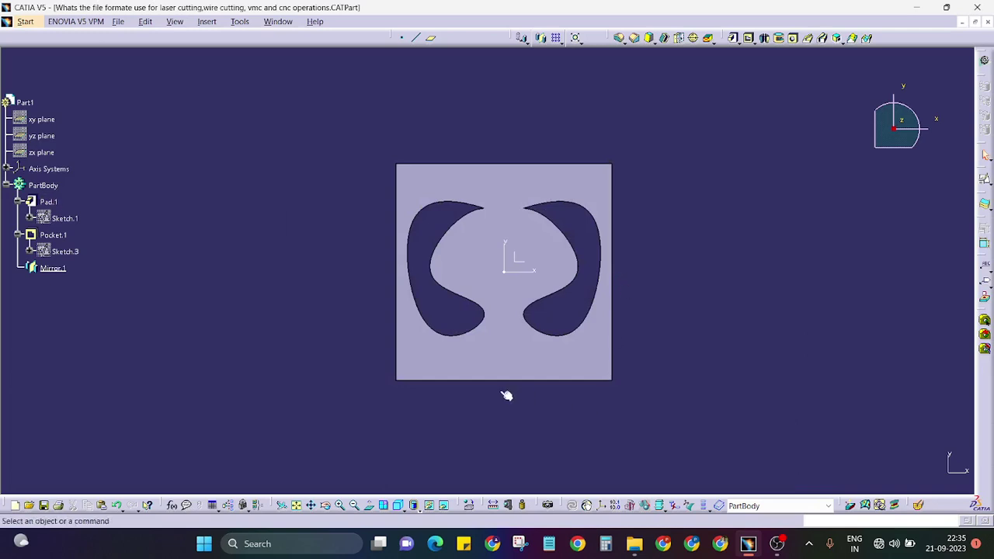
middle_drag(506, 396, 435, 474)
click(397, 506)
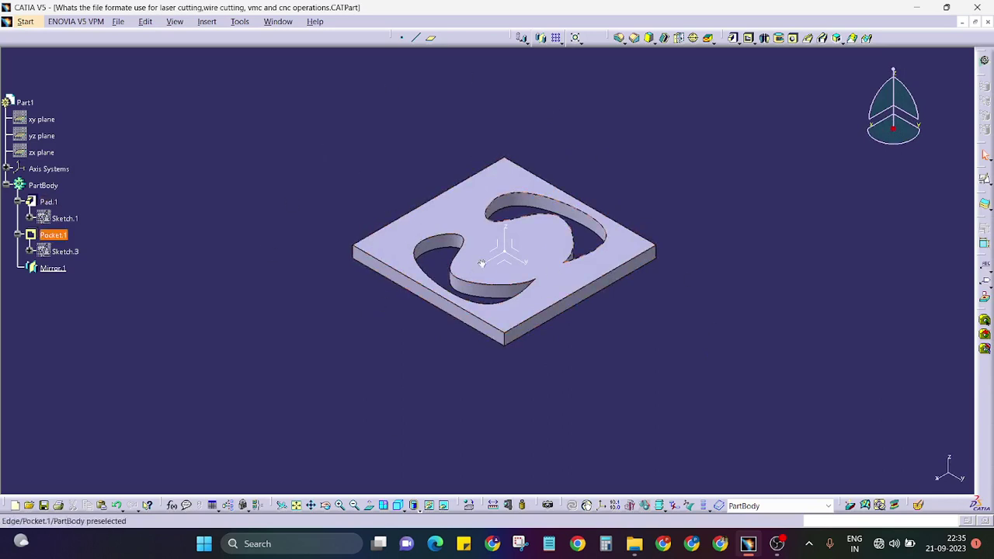
middle_drag(496, 229, 643, 271)
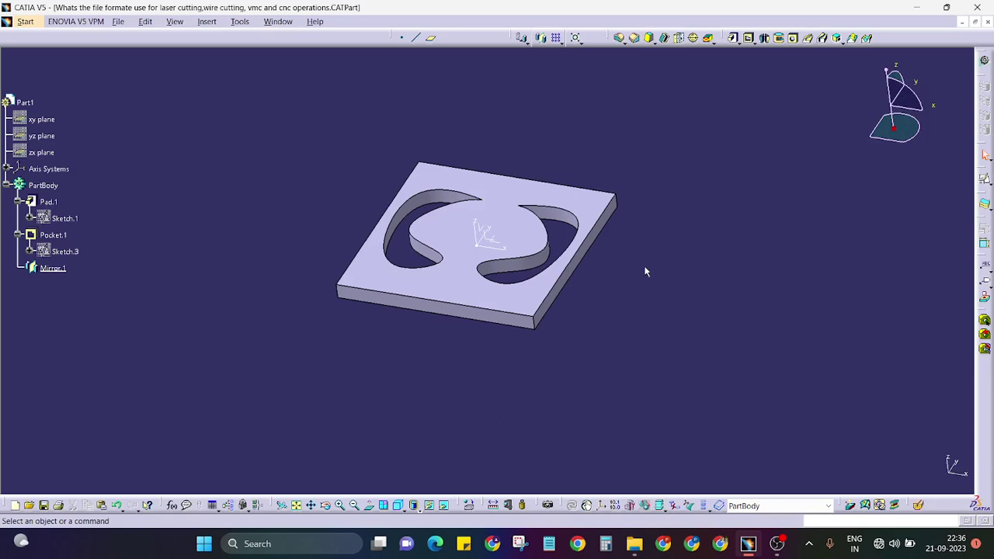
middle_drag(493, 296, 380, 217)
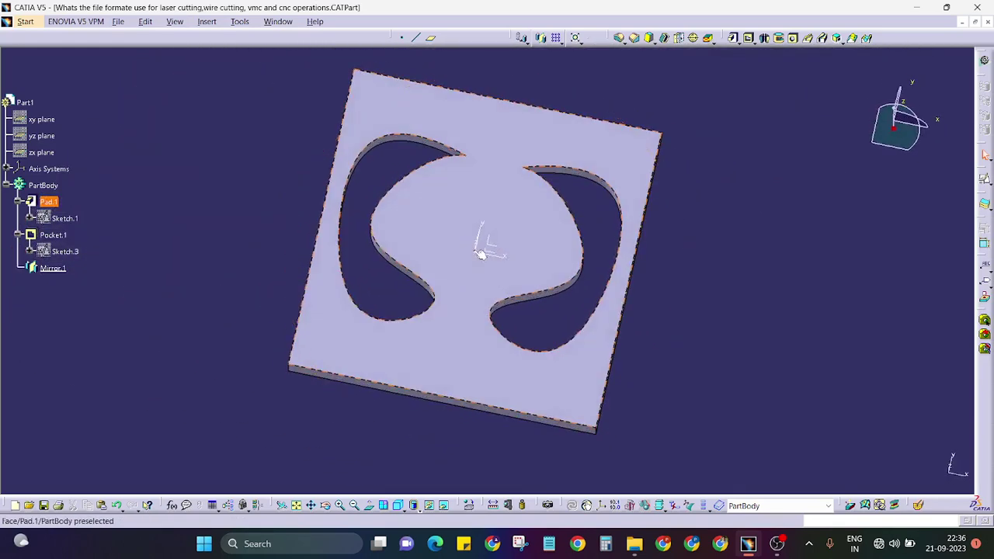
click(196, 102)
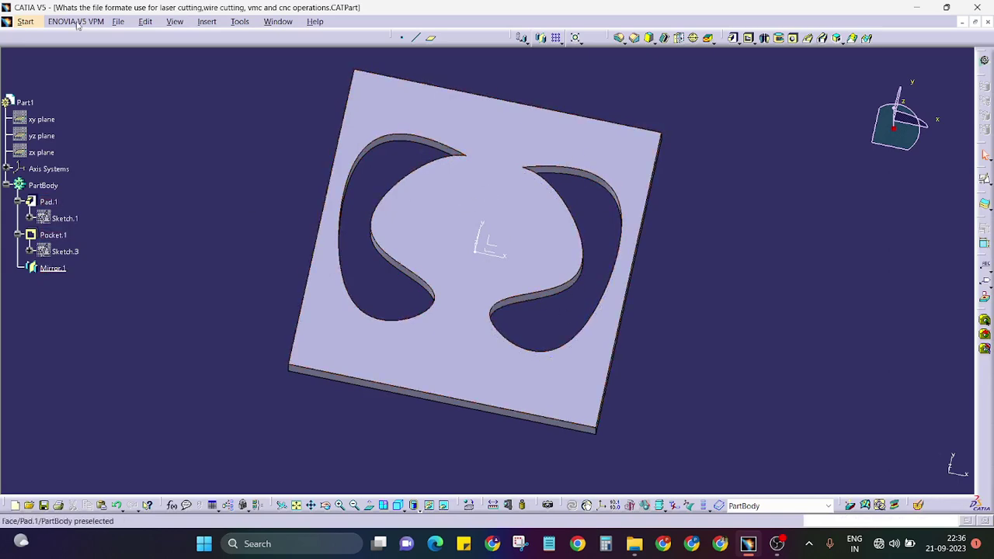
middle_drag(451, 205, 518, 199)
Create a new drawing in the Drafting workbench and place a front view projected from the plate's top face.
click(26, 21)
mouse_move(62, 51)
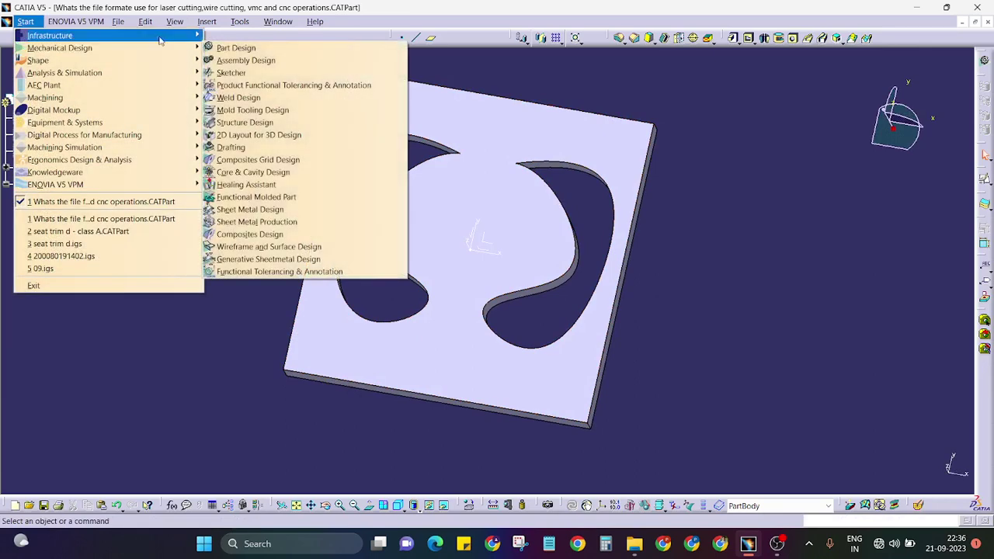
click(286, 149)
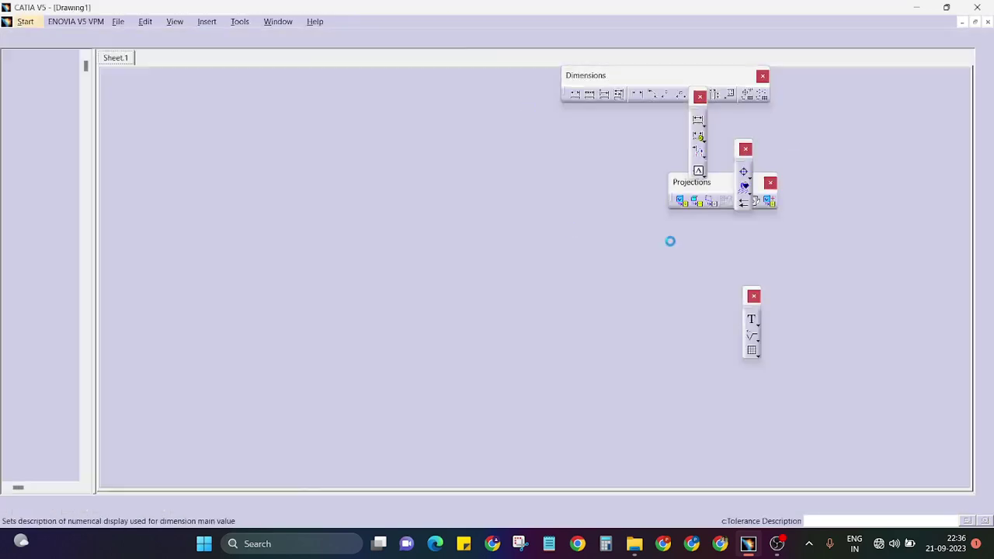
click(681, 201)
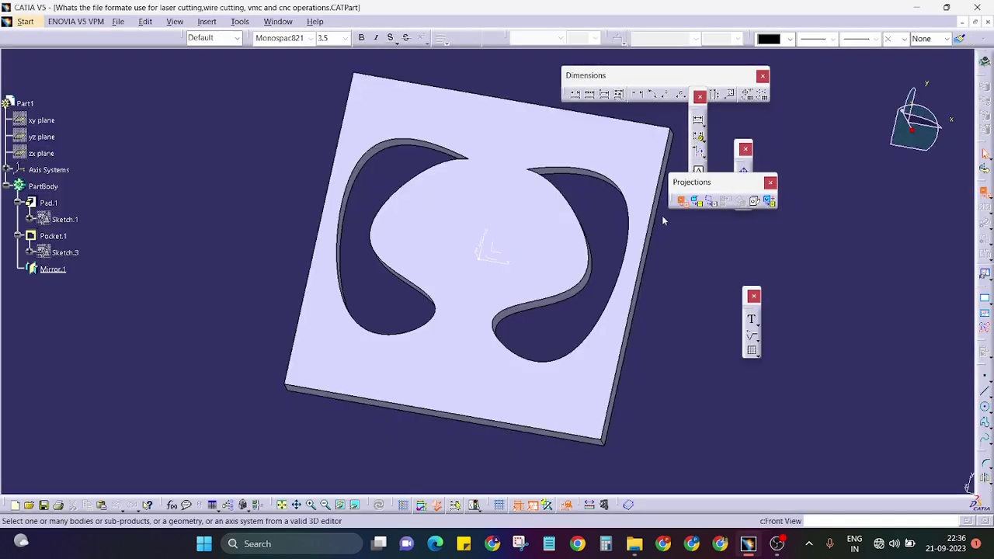
click(472, 194)
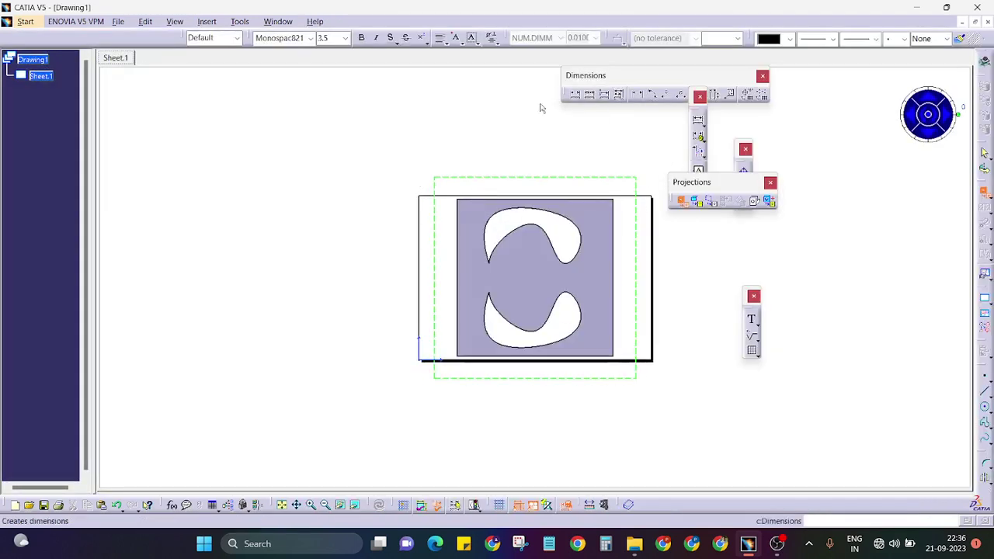
click(580, 135)
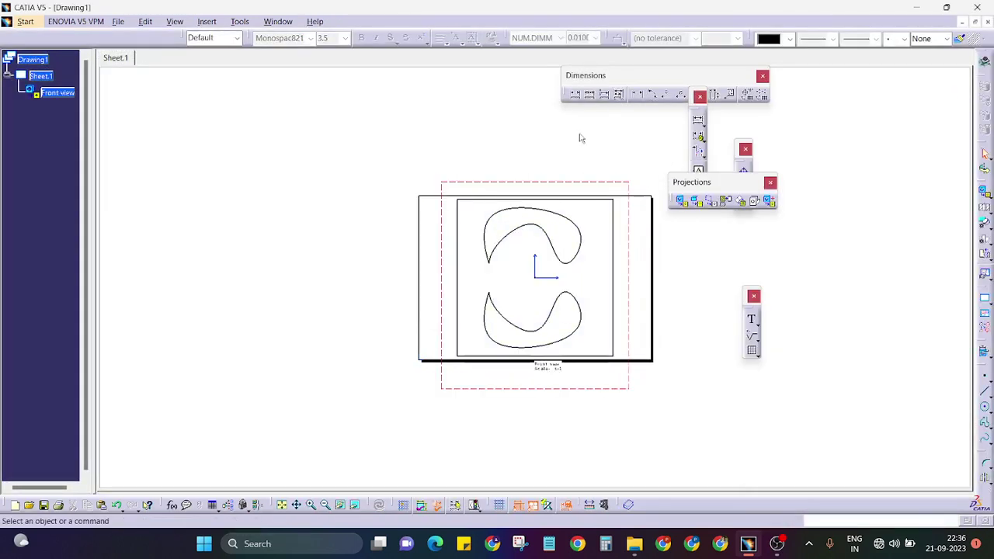
Move the front view's label below the sheet and shift the Dimensioning, Projections and text annotation toolbars away from the view.
drag(550, 366, 532, 389)
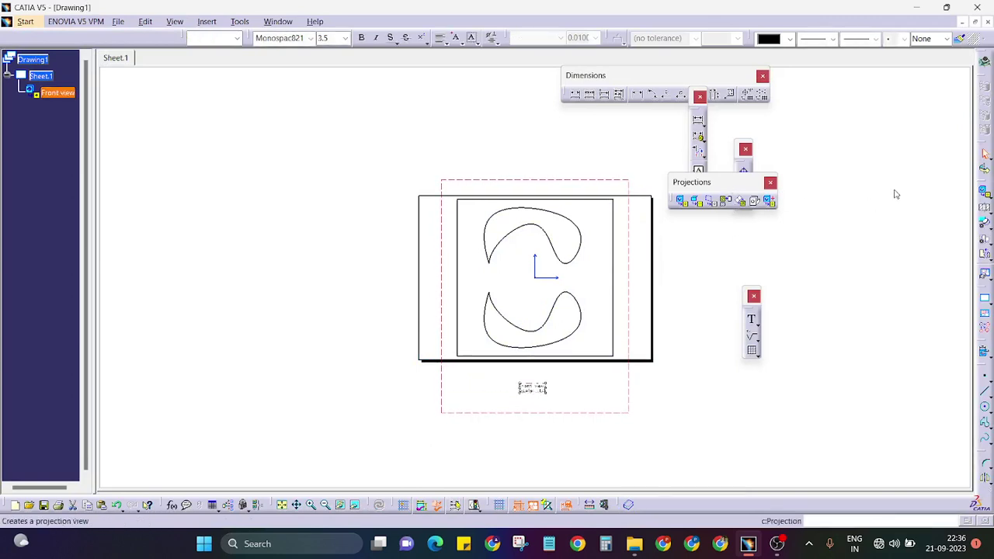
drag(894, 194, 895, 195)
drag(692, 92, 831, 114)
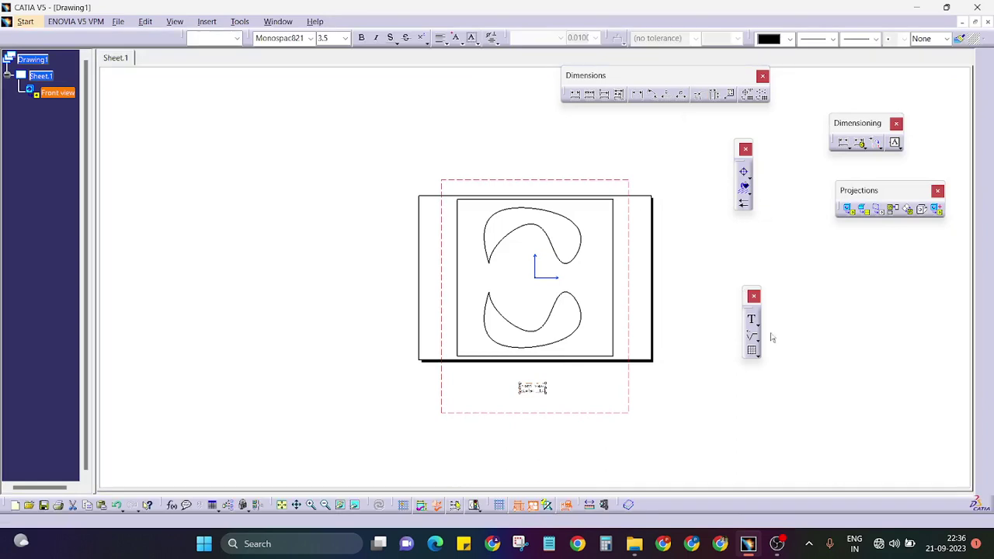
click(701, 386)
drag(745, 291, 835, 266)
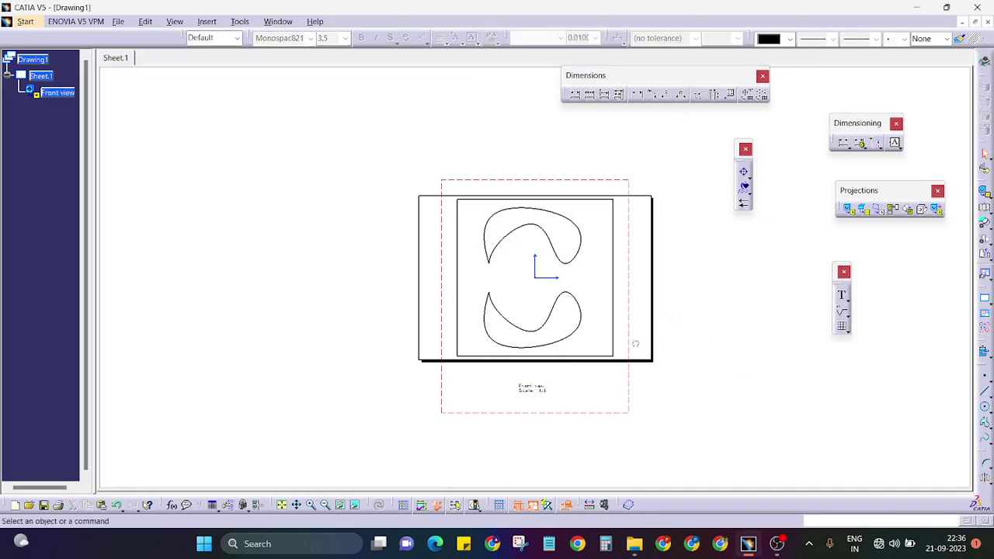
Save the drawing as Drawing1 in dxf format in the 06 Powerful Tips and Tricks folder.
ctrl+middle_drag(694, 360, 680, 283)
mouse_move(624, 344)
middle_down()
mouse_move(562, 235)
mouse_move(550, 339)
mouse_move(581, 364)
mouse_move(565, 408)
middle_up()
mouse_move(565, 407)
ctrl+middle_down()
mouse_move(577, 362)
mouse_move(557, 222)
ctrl+middle_up()
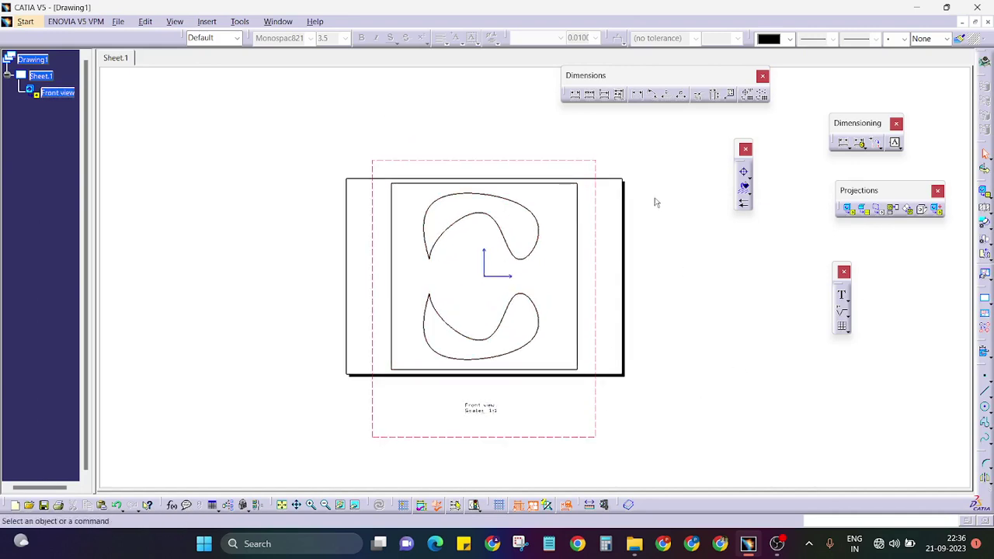
click(118, 22)
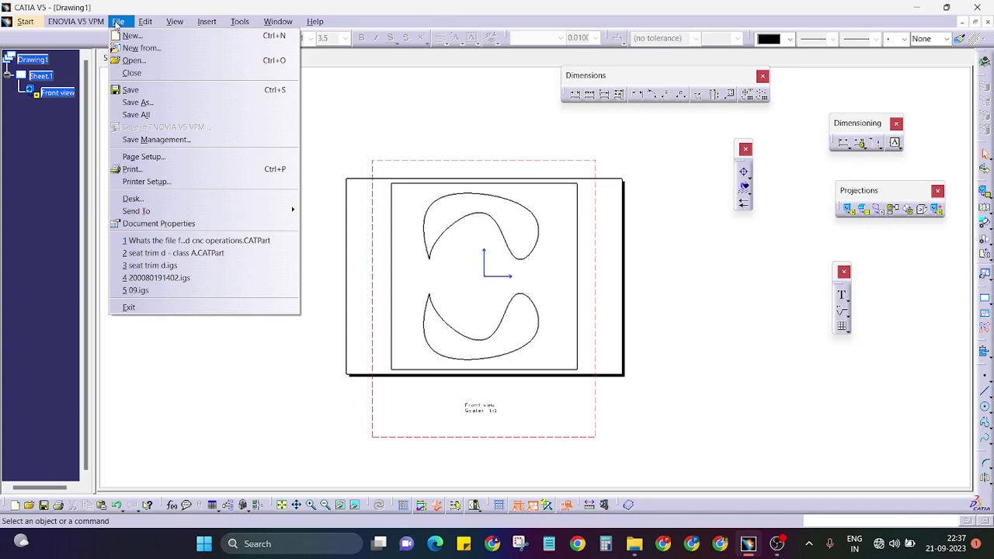
click(157, 102)
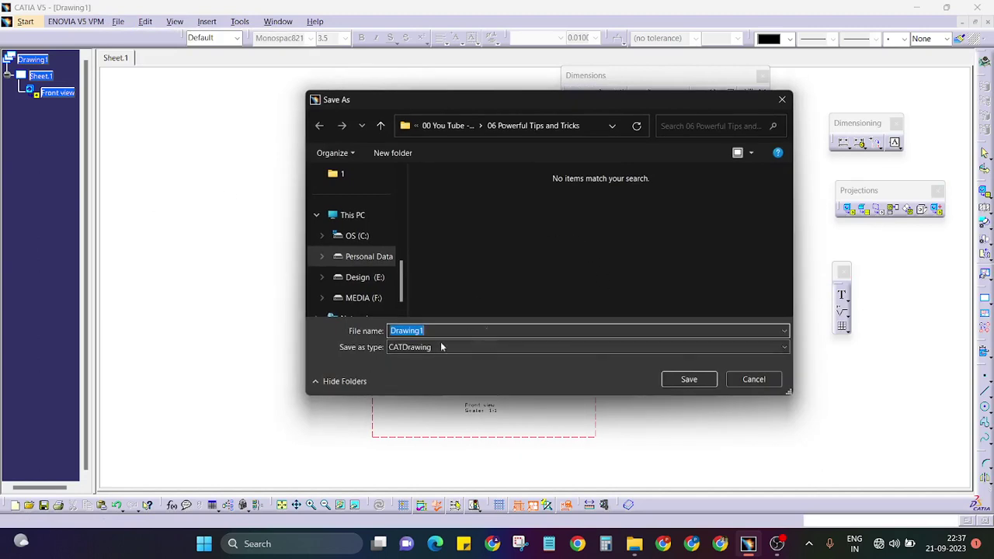
click(440, 348)
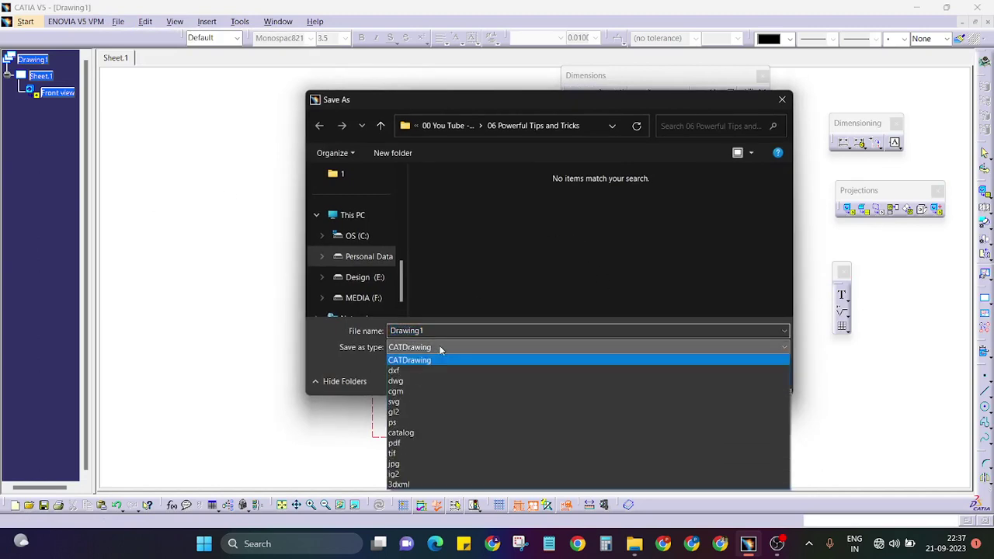
click(412, 374)
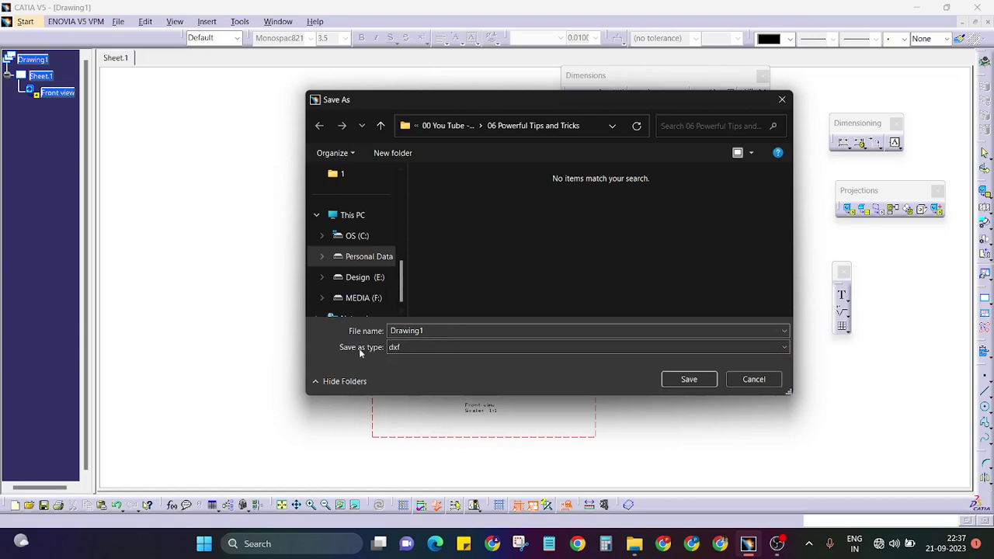
click(689, 379)
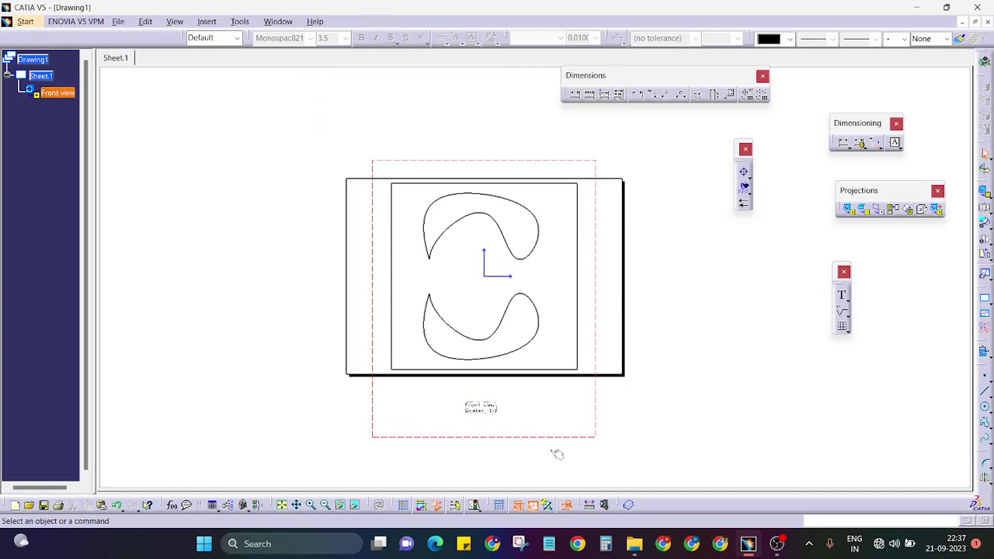
Copy the path of the 06 Powerful Tips and Tricks folder from the Save As dialog, without saving the drawing again.
ctrl+middle_drag(570, 449, 569, 438)
middle_drag(684, 376, 632, 346)
click(118, 21)
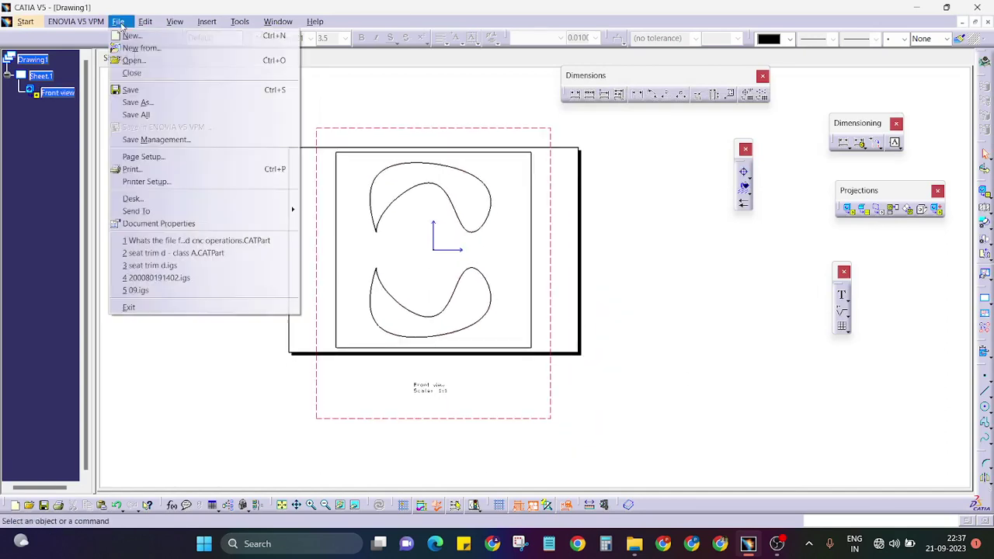
click(164, 98)
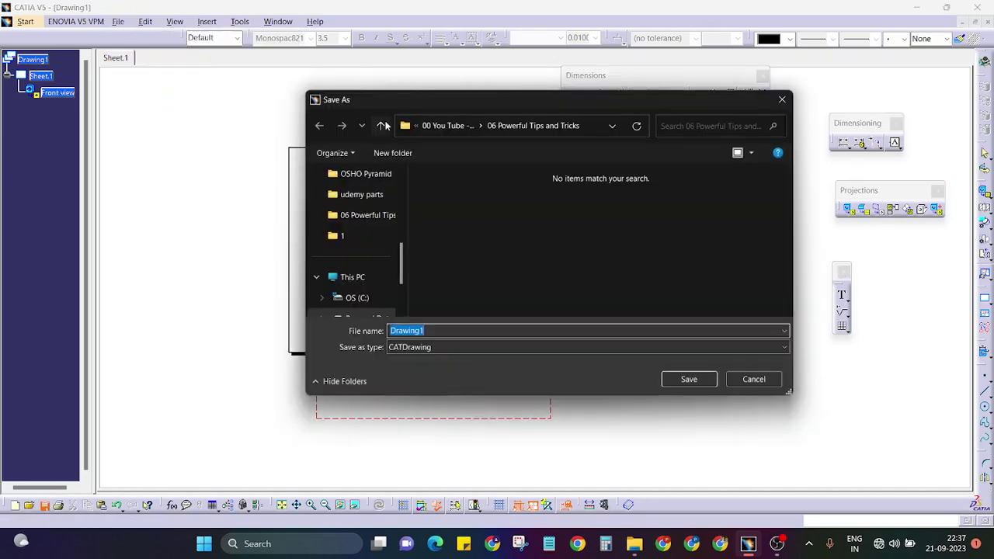
click(597, 128)
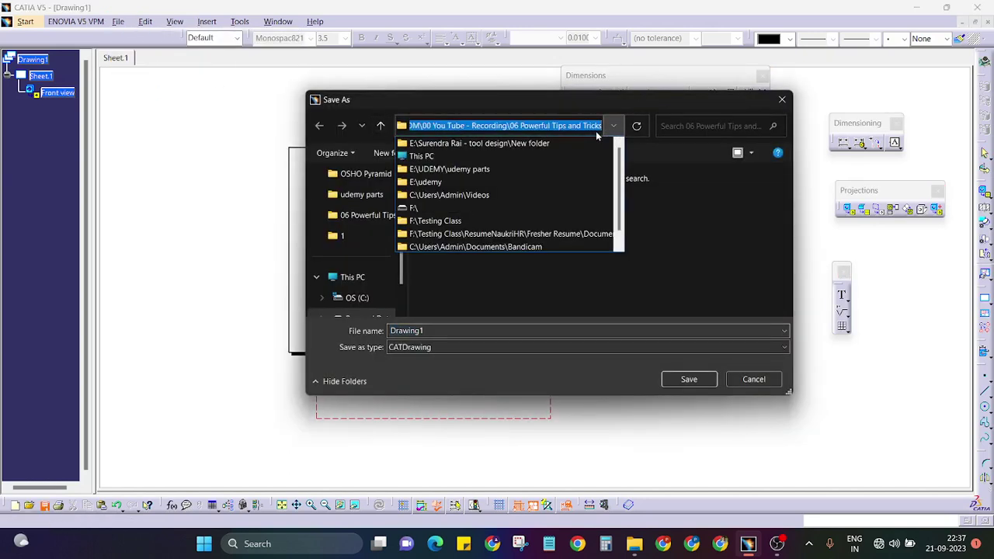
click(596, 132)
click(582, 171)
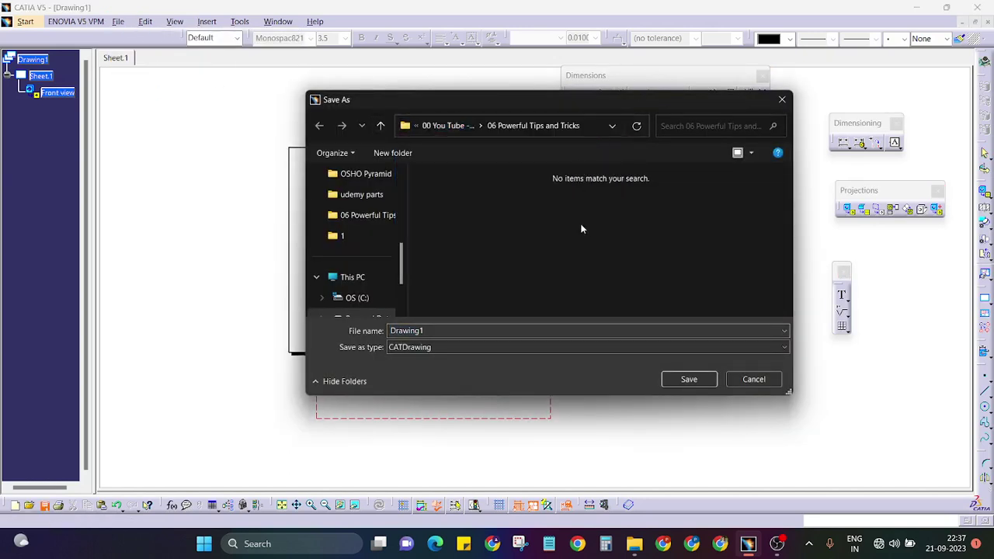
click(782, 99)
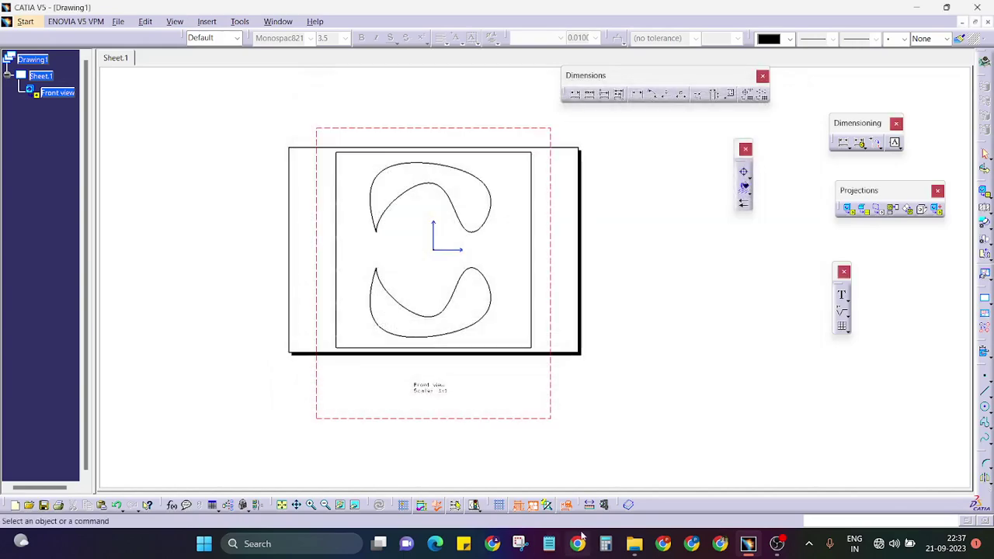
Switch to File Explorer and go to D:\00 YT\DM\00 You Tube - Recording\06 Powerful Tips and Tricks.
click(634, 544)
click(393, 73)
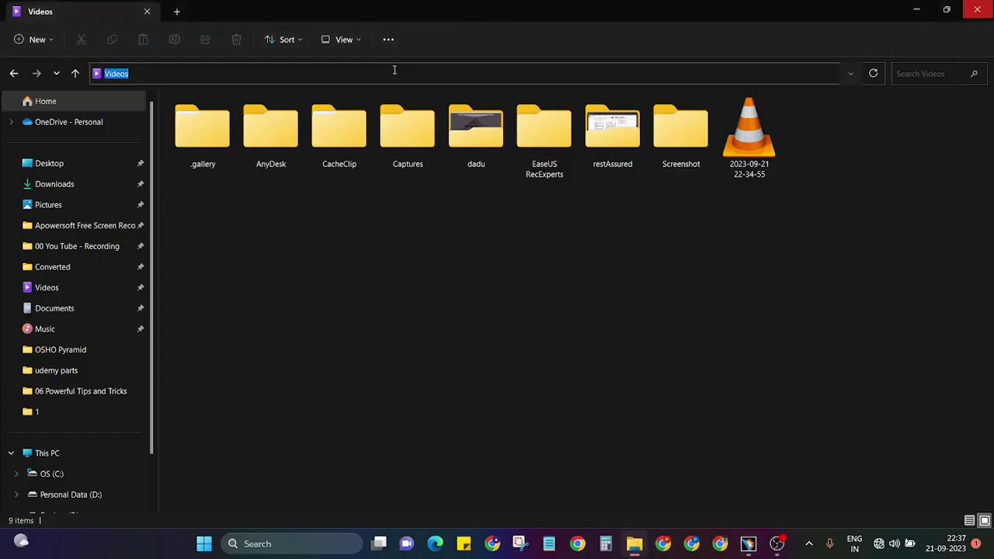
text(D:\00 YT\DM\00 You Tube - Recording\06 Powerful Tips and Tricks)
key(Return)
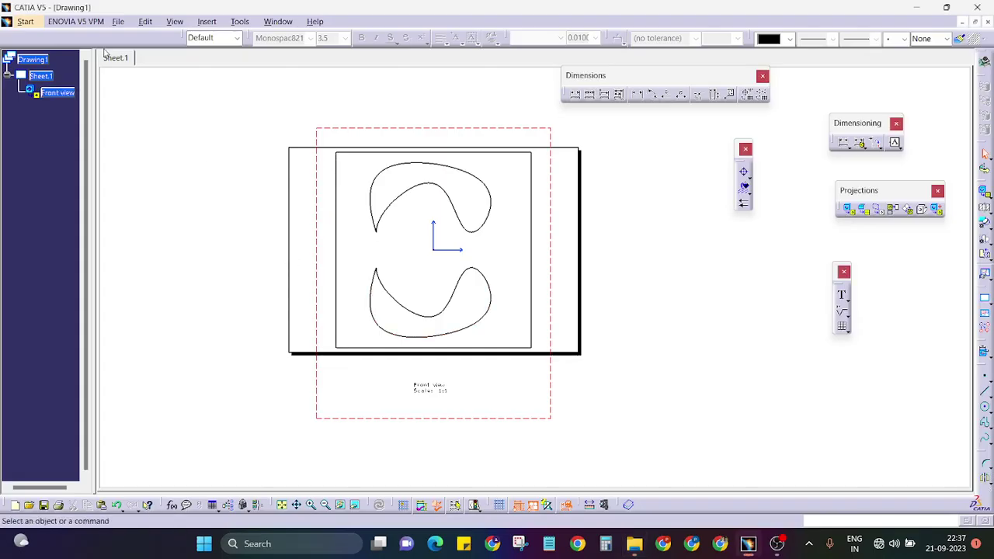
Return to CATIA and open Drawing1.dxf from the 06 Powerful Tips and Tricks folder.
click(117, 21)
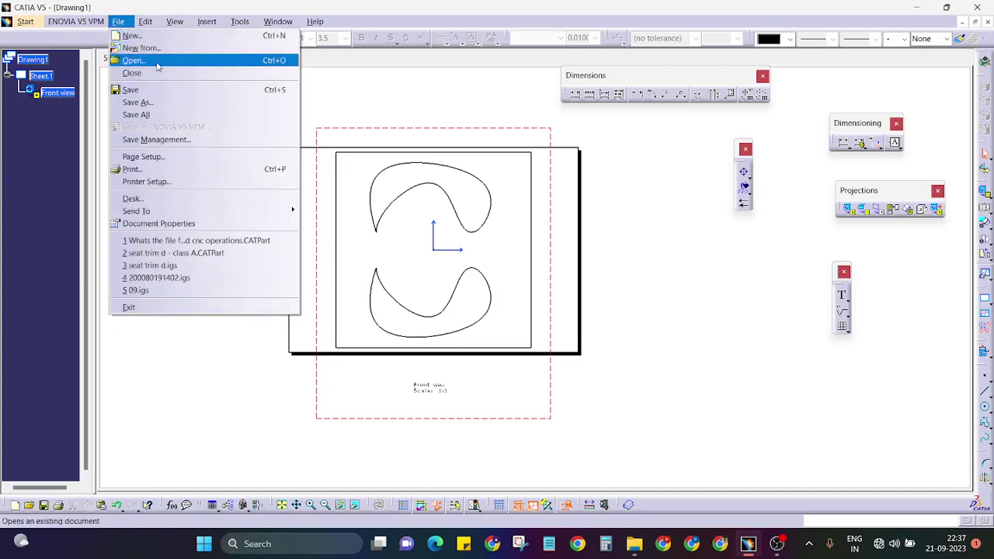
click(165, 61)
click(582, 126)
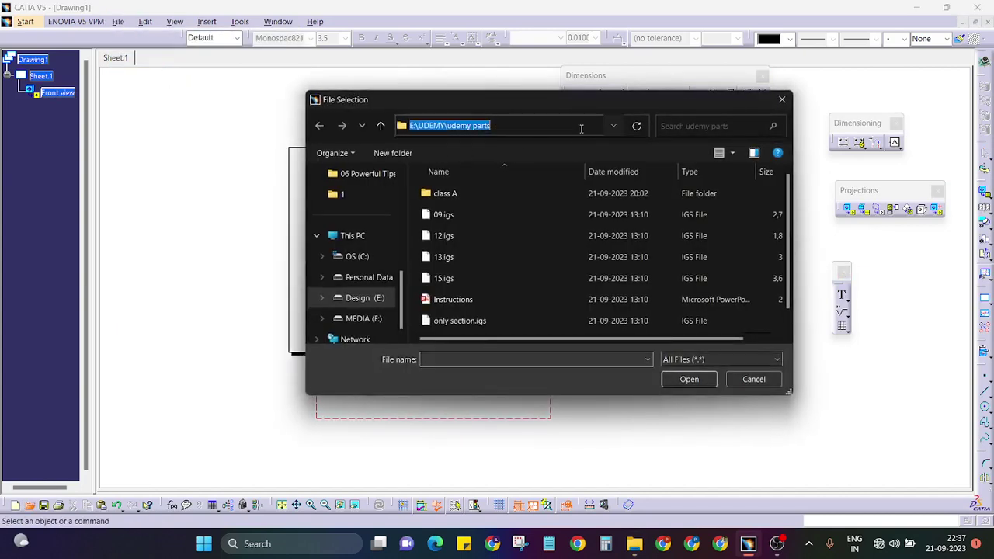
key(Return)
click(532, 206)
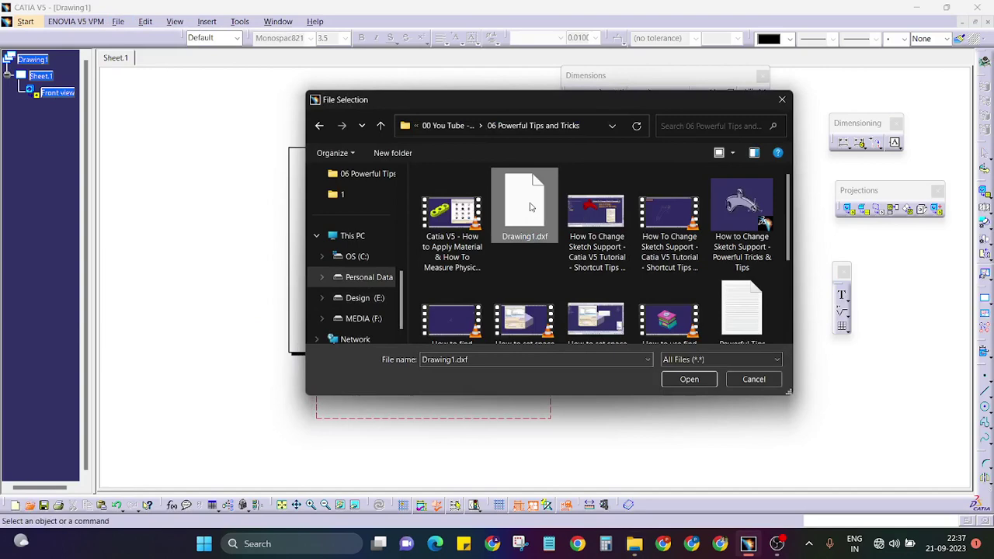
click(693, 379)
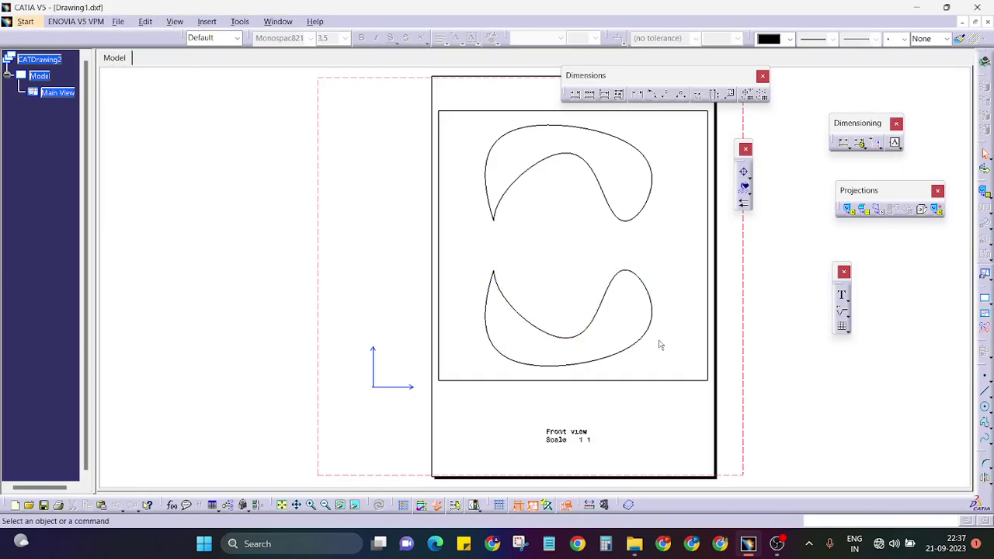
Examine the plate outline, the pocket contours and the view title text in the opened Drawing1.dxf.
mouse_move(649, 263)
middle_down()
mouse_move(577, 260)
mouse_move(517, 162)
mouse_move(526, 135)
mouse_move(547, 386)
mouse_move(488, 257)
mouse_move(510, 293)
middle_up()
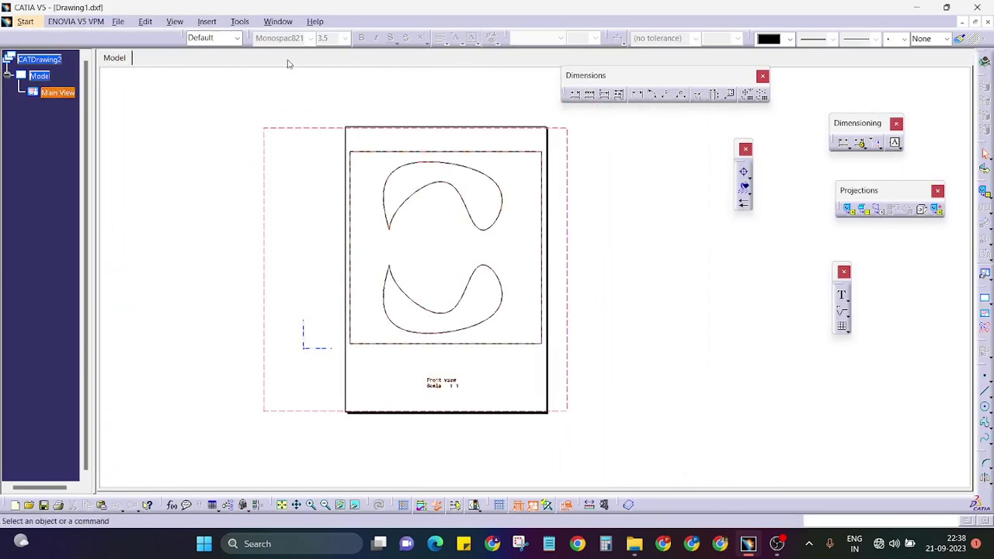
mouse_move(549, 360)
middle_down()
mouse_move(512, 354)
mouse_move(497, 397)
mouse_move(590, 285)
mouse_move(555, 198)
mouse_move(539, 309)
mouse_move(539, 442)
middle_up()
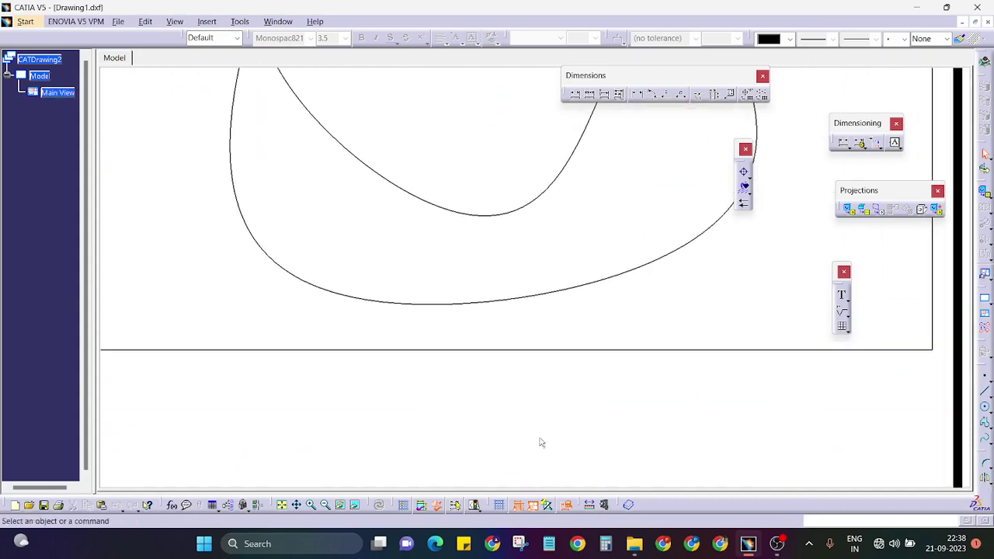
mouse_move(508, 280)
middle_down()
mouse_move(539, 202)
mouse_move(437, 285)
mouse_move(440, 295)
mouse_move(441, 263)
mouse_move(456, 319)
mouse_move(462, 300)
mouse_move(475, 303)
middle_up()
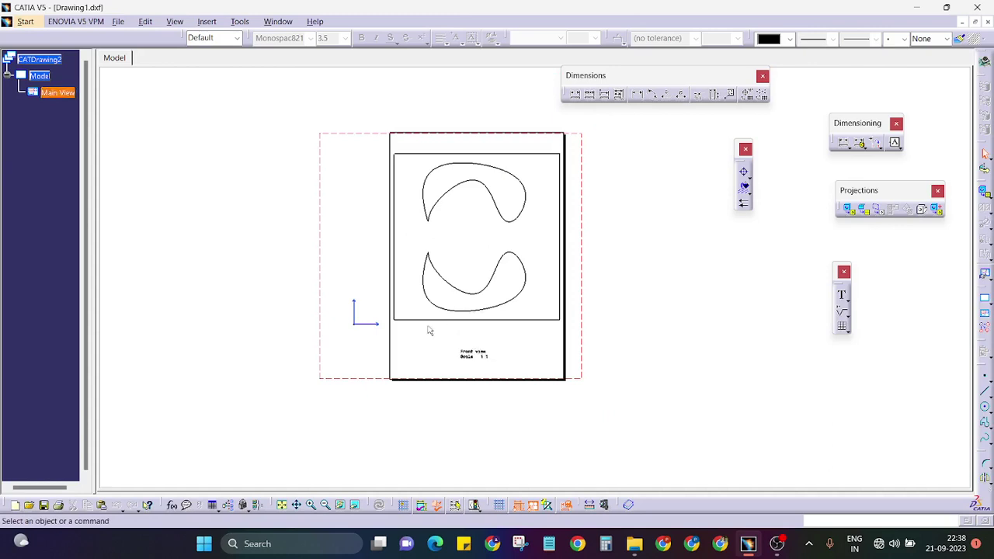
drag(450, 338, 490, 371)
middle_drag(566, 406, 567, 233)
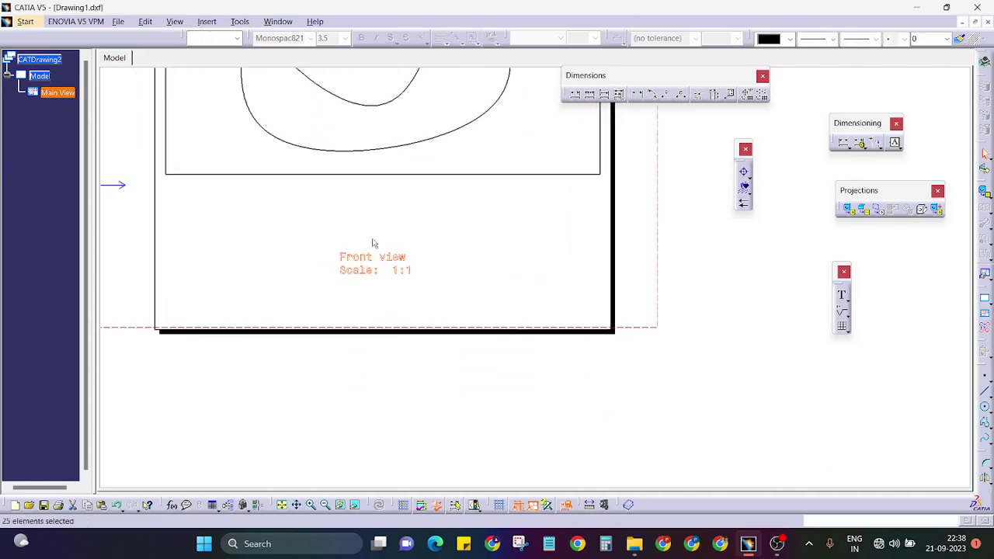
click(490, 264)
mouse_move(461, 230)
ctrl+middle_down()
mouse_move(504, 329)
mouse_move(506, 282)
mouse_move(519, 334)
ctrl+middle_up()
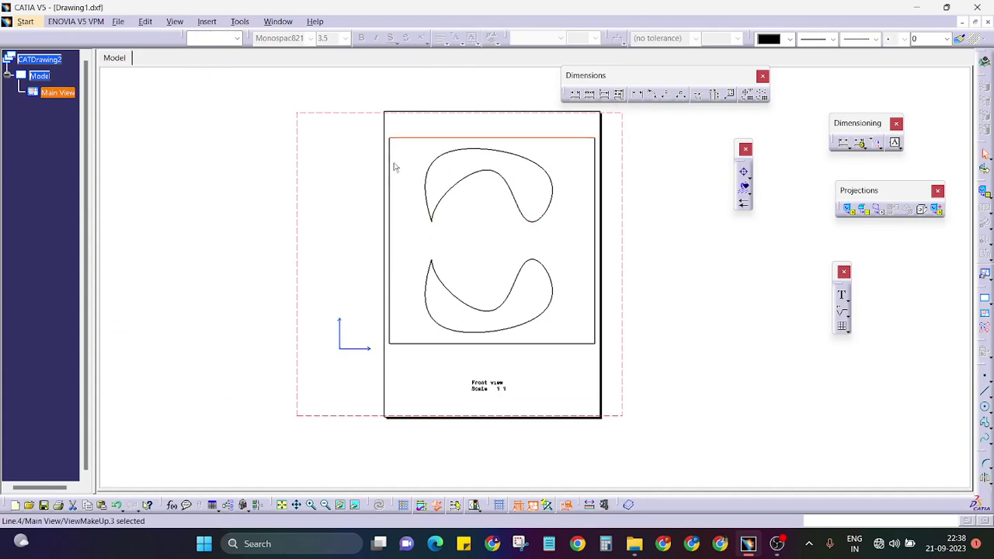
click(508, 156)
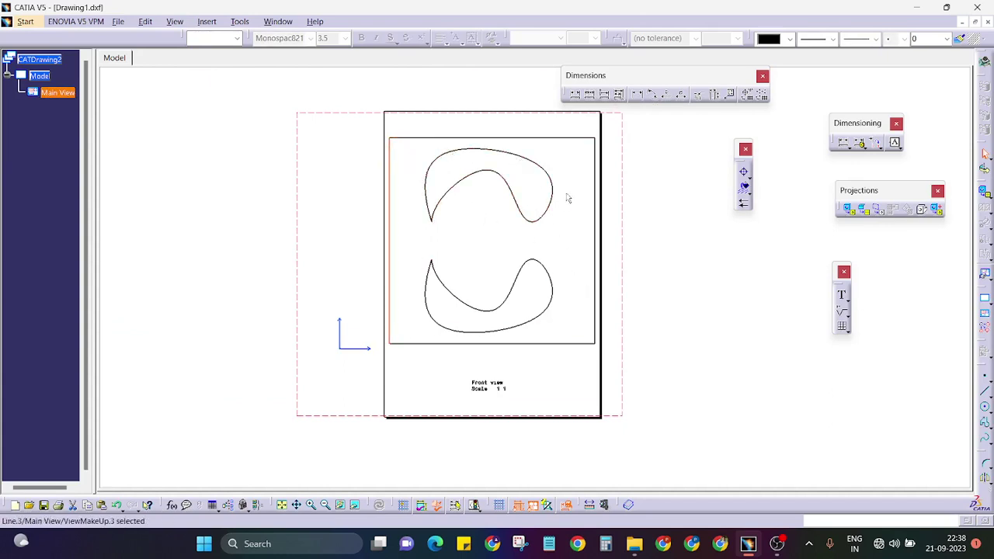
Switch from the DXF drawing back to the window of the plate's CATPart.
click(277, 21)
click(344, 158)
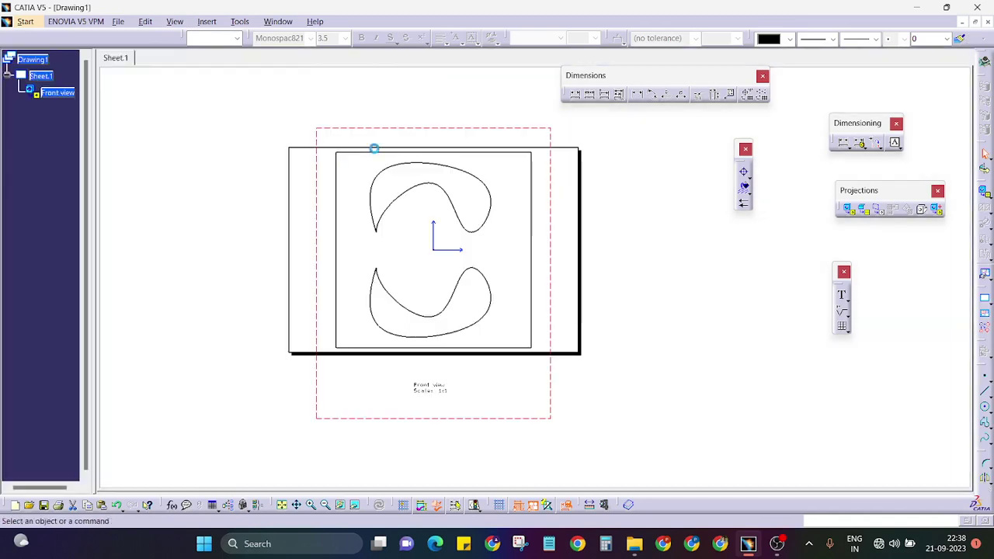
key(ctrl+Tab)
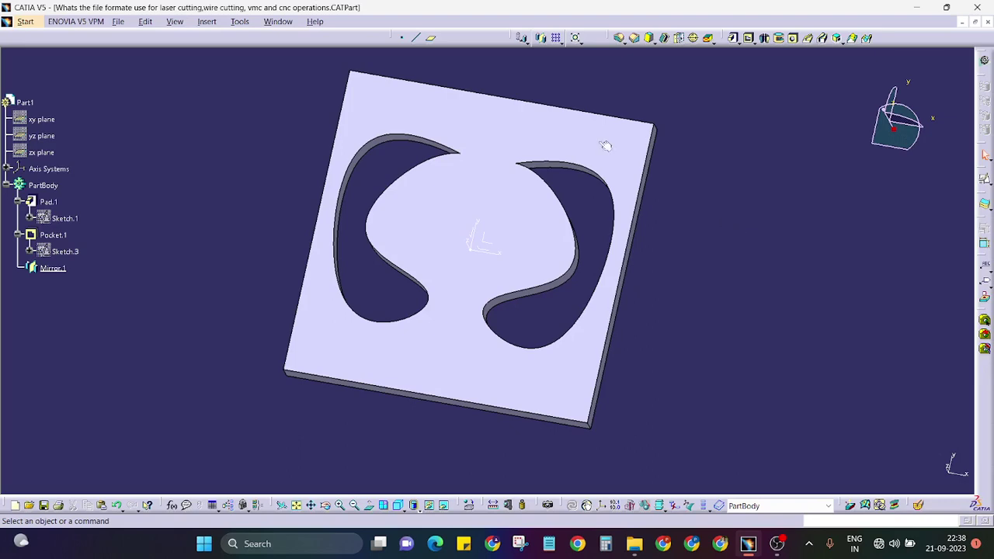
Examine the plate's front face, thickness and two through pockets from several angles.
middle_drag(400, 204, 365, 134)
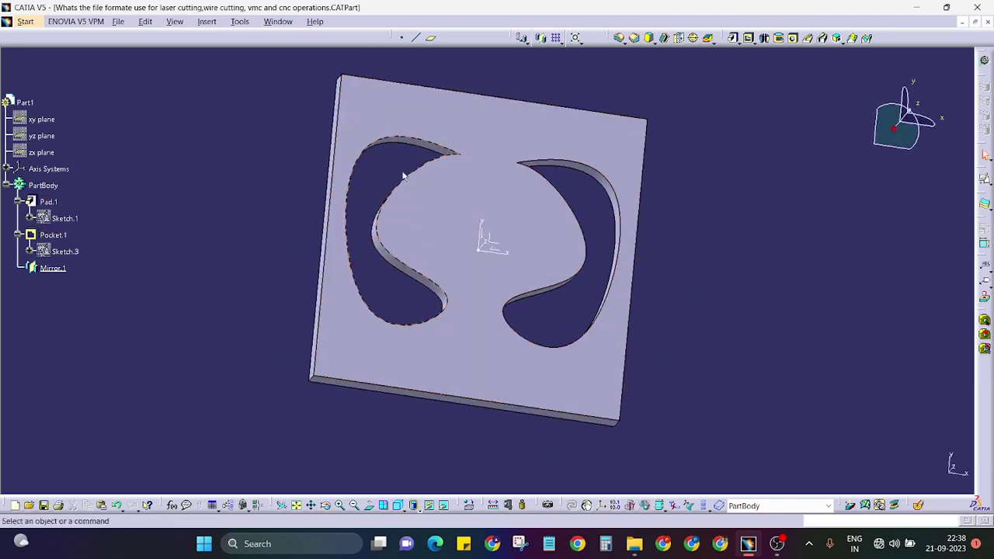
middle_drag(440, 160, 395, 175)
click(686, 193)
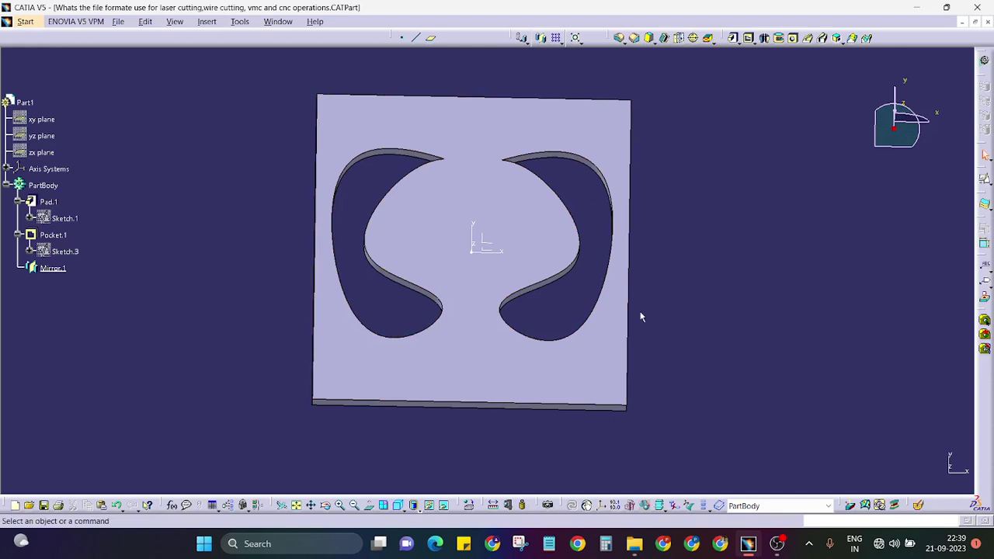
middle_drag(481, 214, 470, 268)
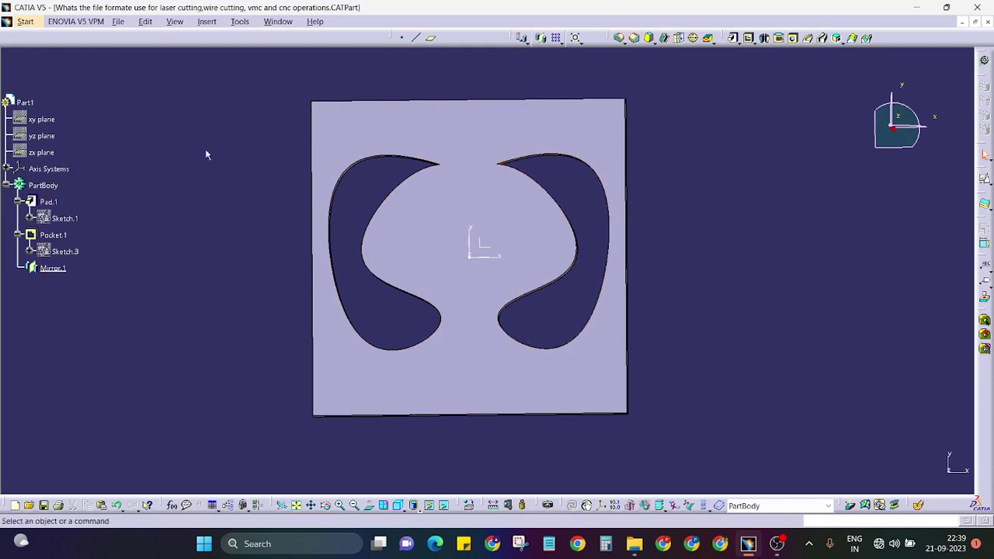
drag(253, 79, 716, 448)
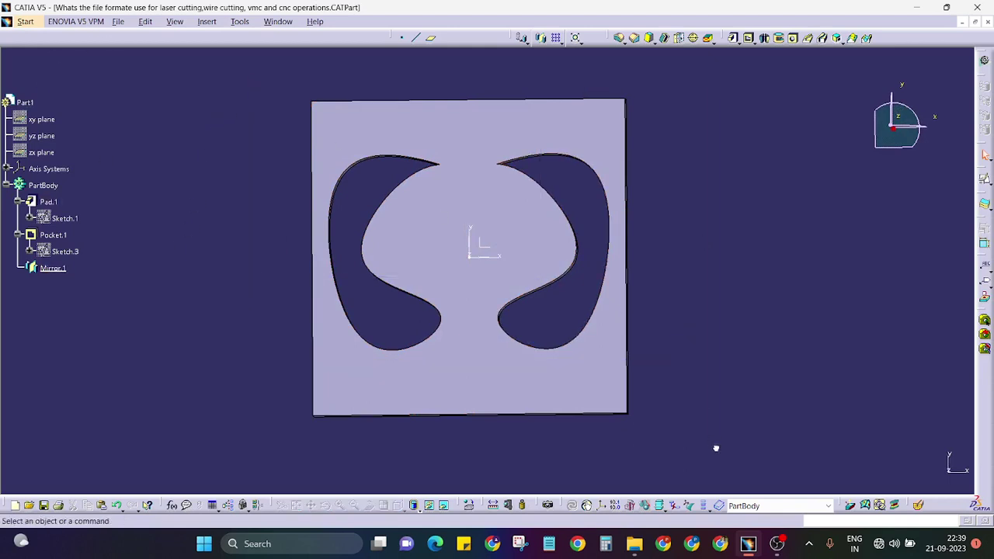
middle_drag(661, 317, 497, 403)
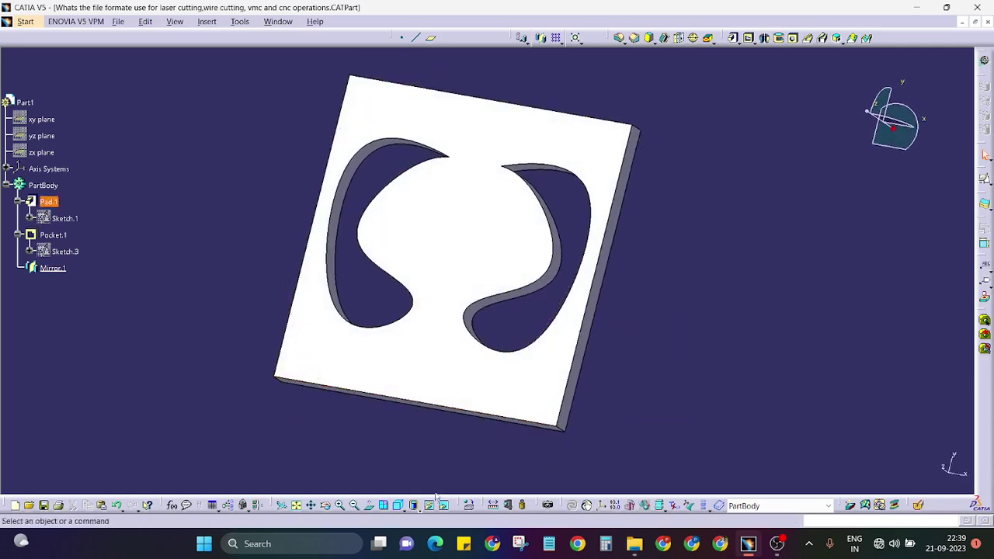
click(457, 461)
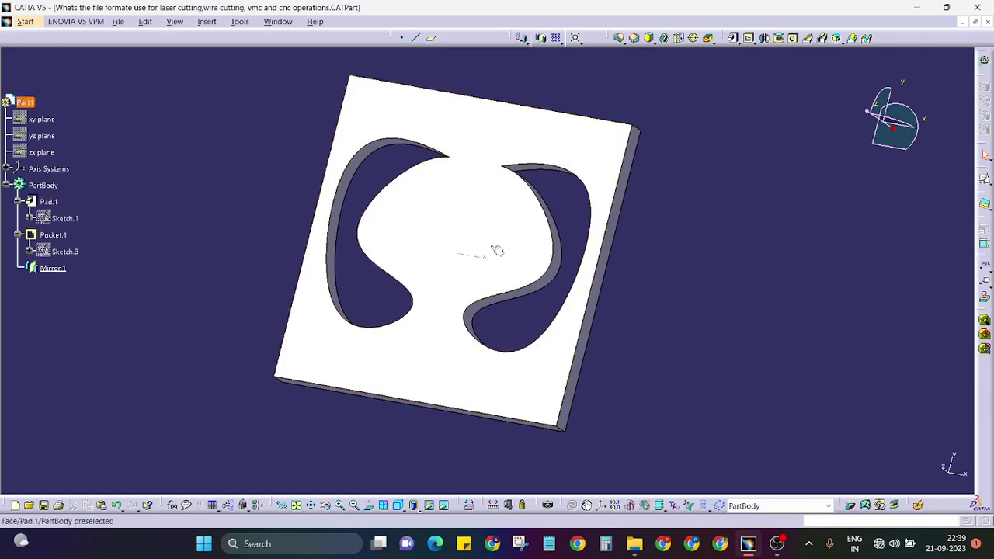
middle_drag(497, 250, 721, 243)
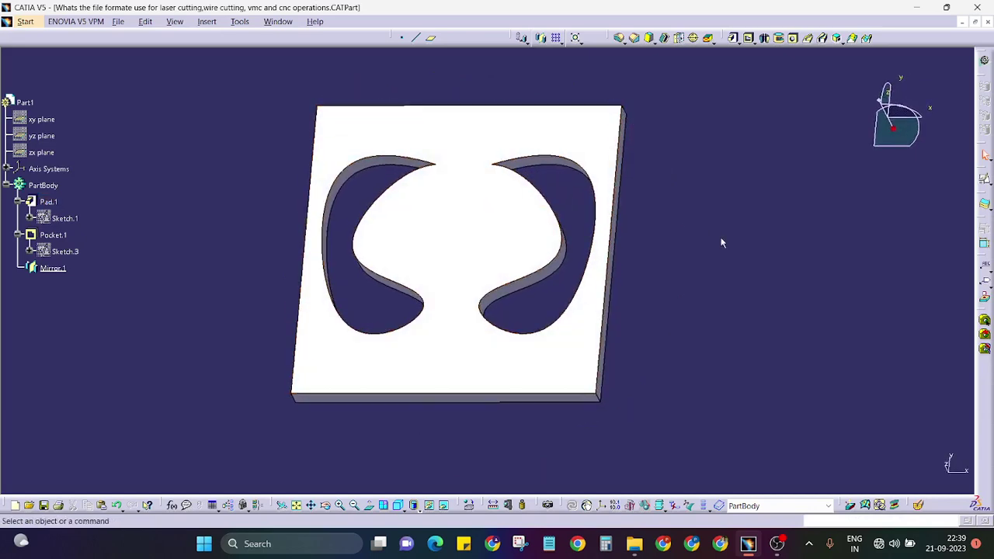
middle_drag(504, 204, 730, 291)
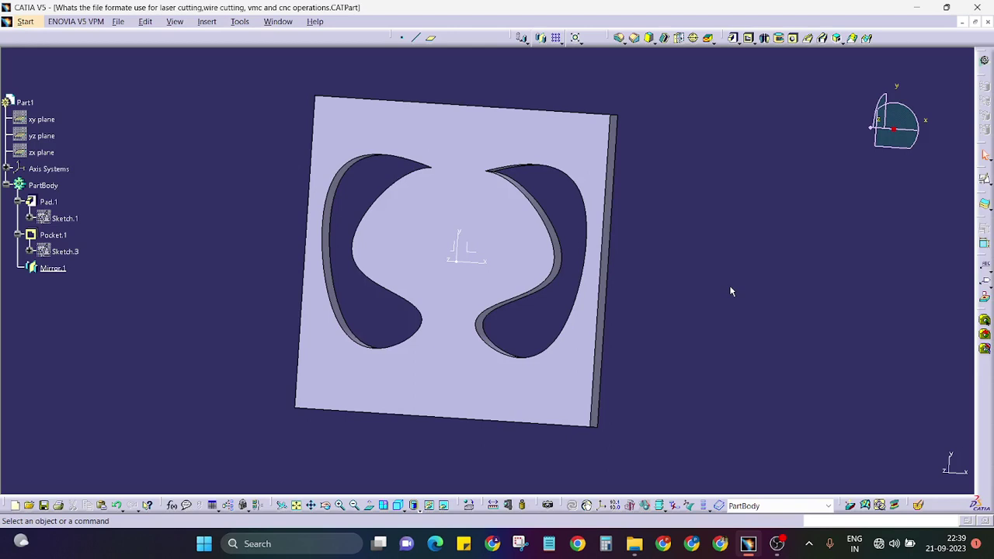
click(508, 421)
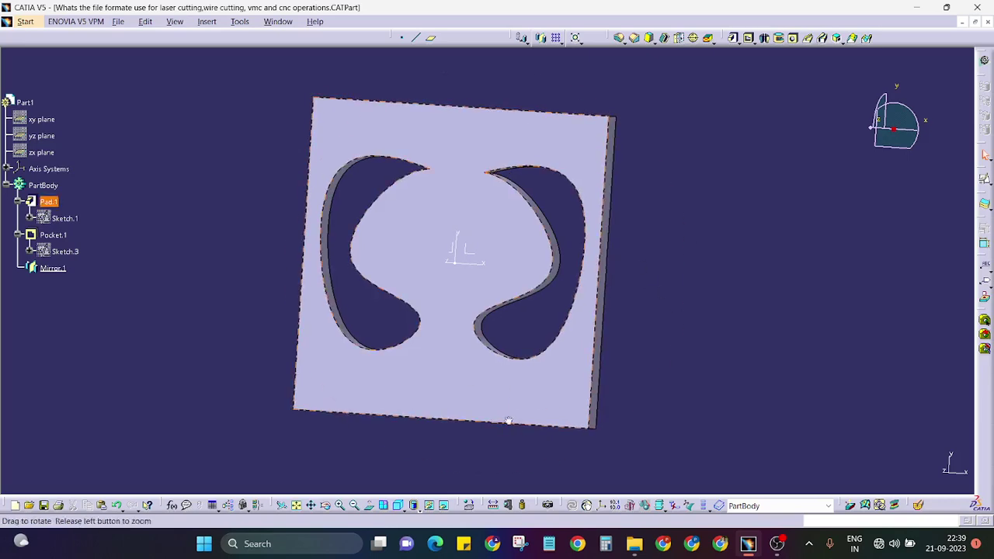
middle_drag(509, 421, 543, 324)
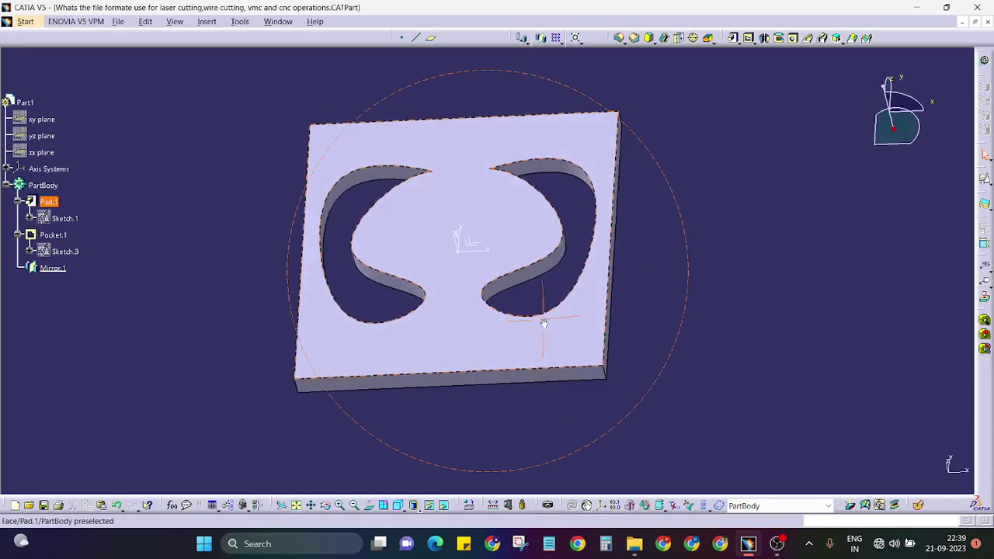
click(729, 269)
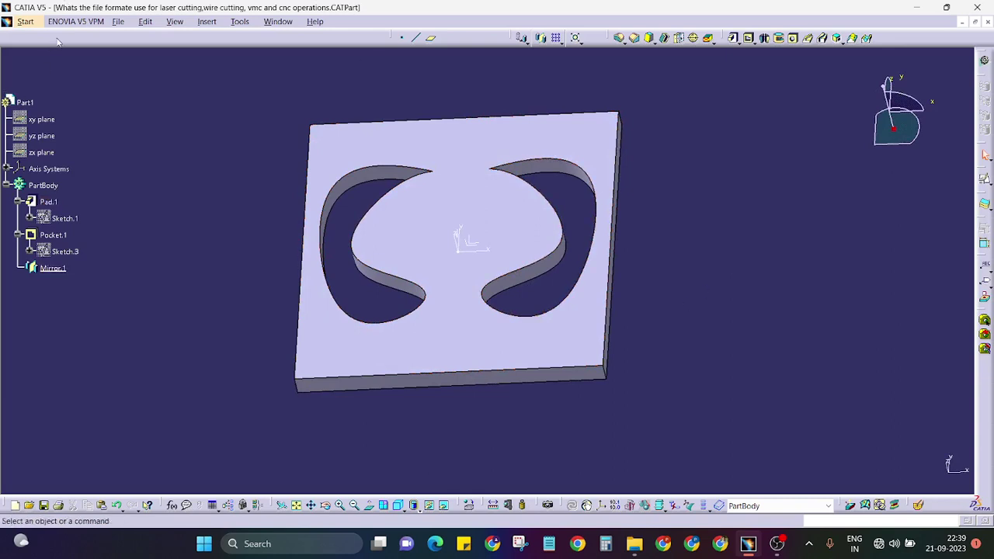
Save the plate part in igs format in the 06 Powerful Tips and Tricks folder, keeping the part's file name.
click(125, 23)
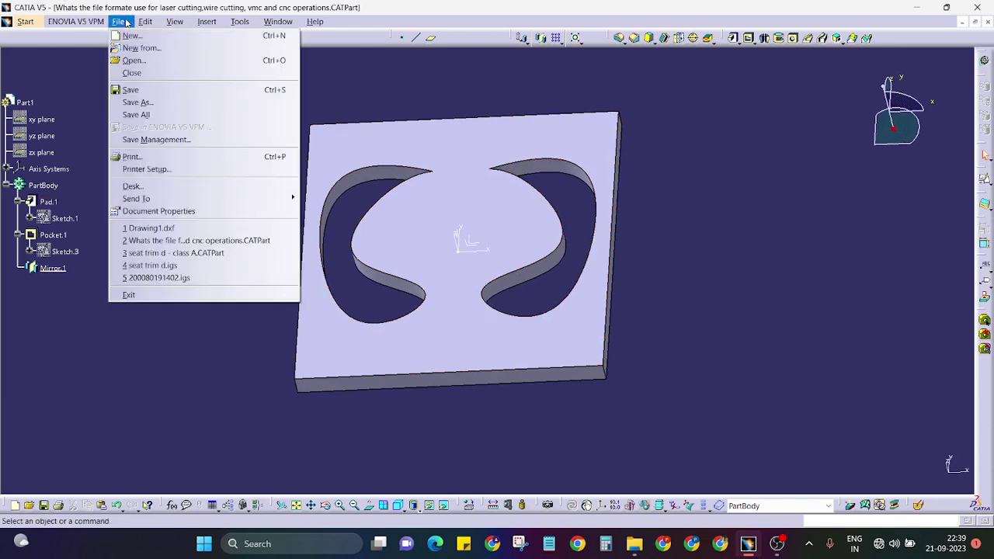
click(137, 103)
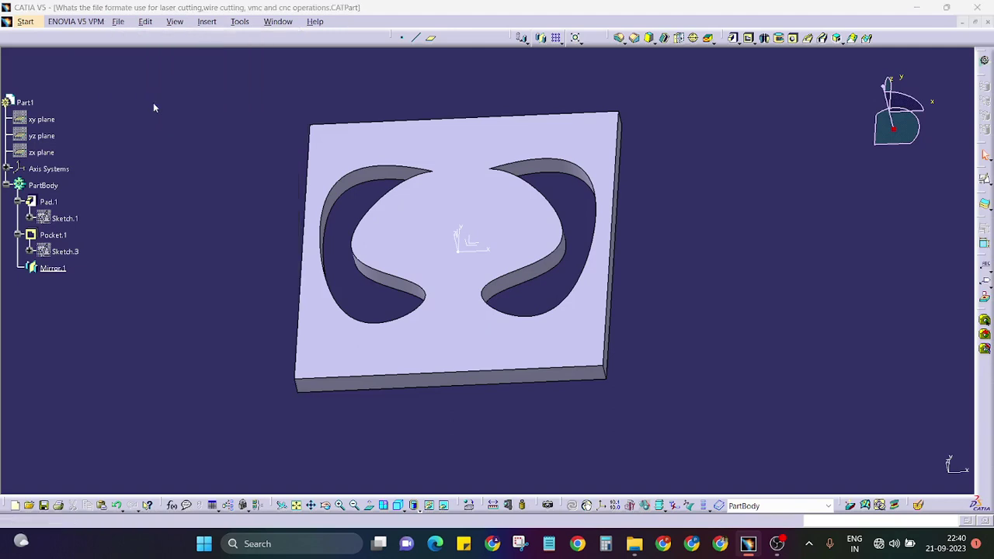
click(420, 347)
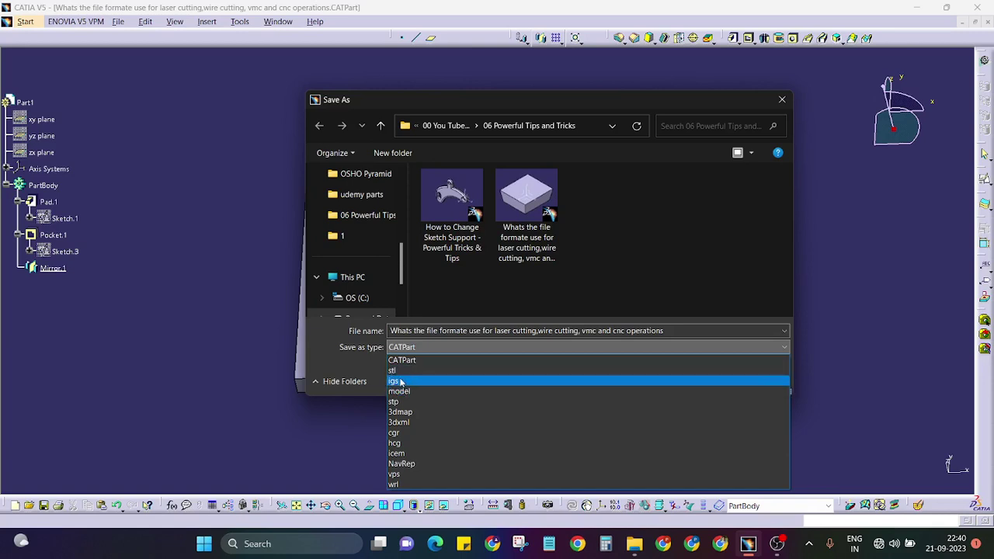
click(398, 382)
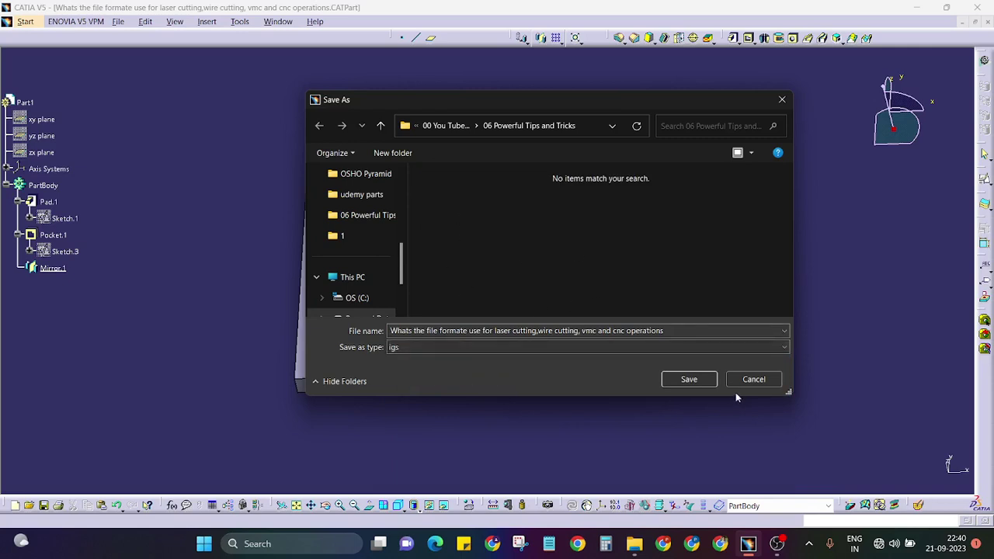
click(689, 379)
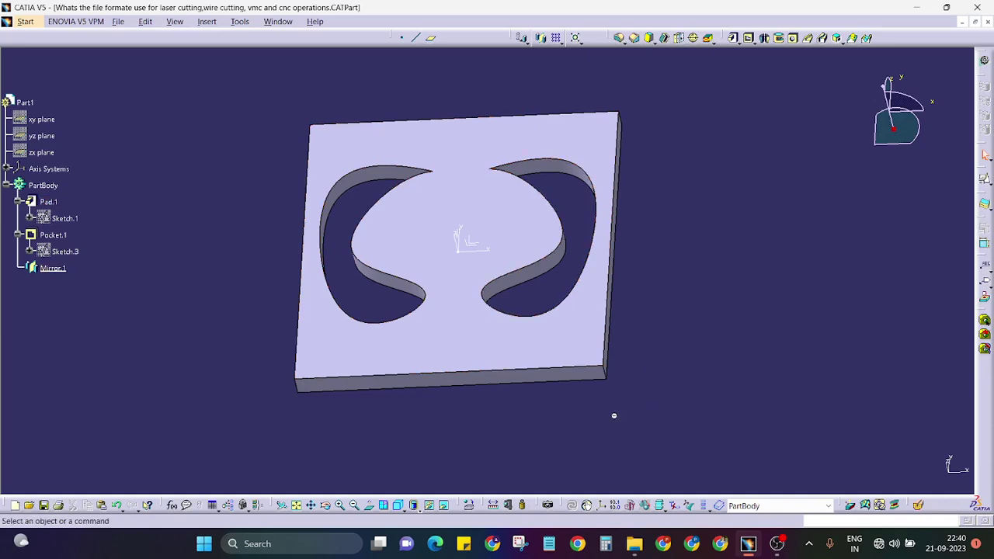
middle_drag(614, 416, 597, 392)
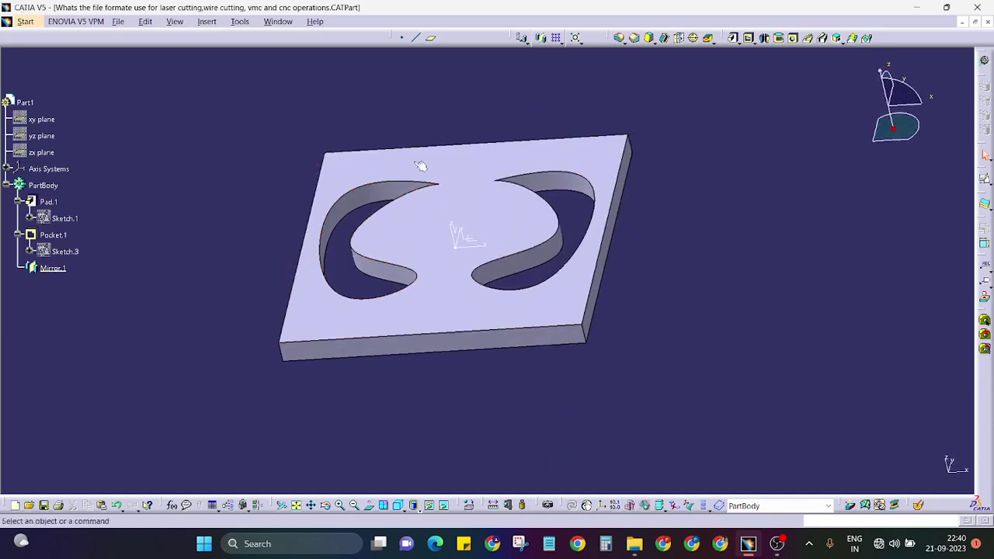
middle_drag(420, 167, 614, 288)
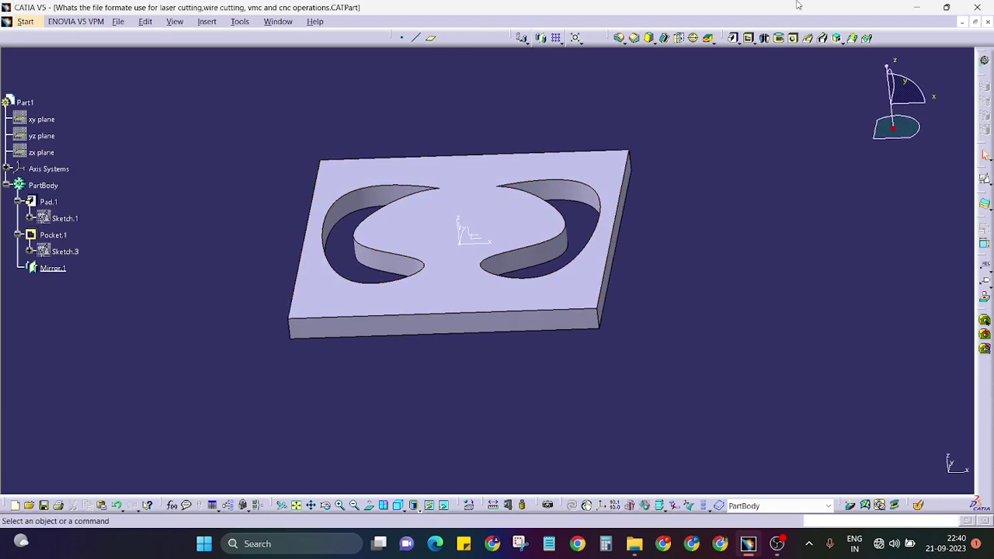
drag(235, 127, 464, 206)
drag(658, 344, 666, 372)
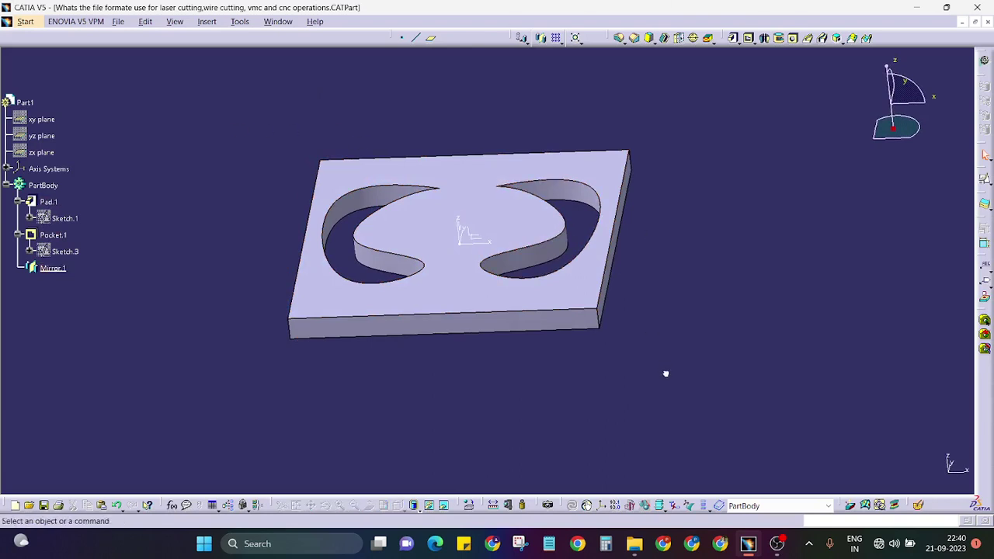
click(688, 362)
middle_drag(457, 93, 575, 182)
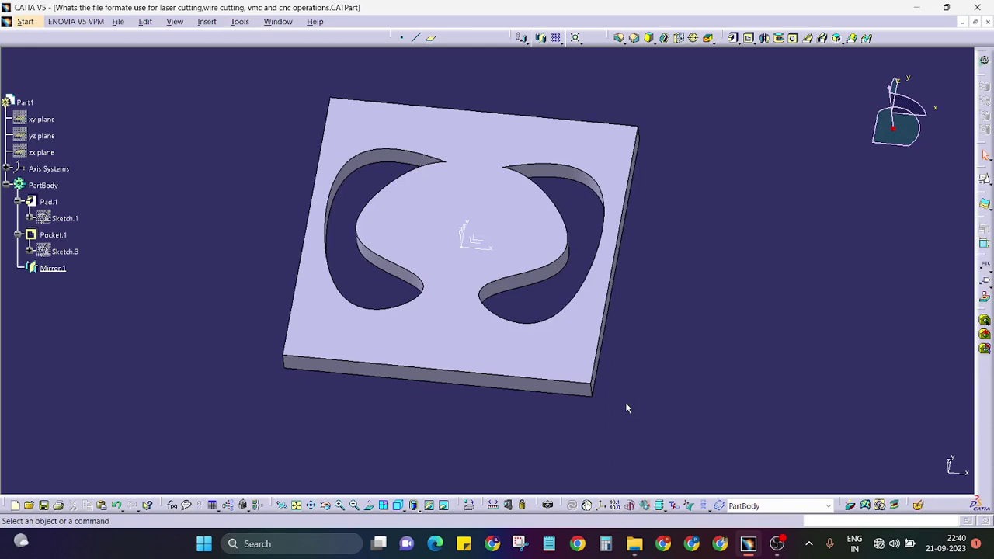
Hide the PartBody and insert a new body into the part.
click(43, 185)
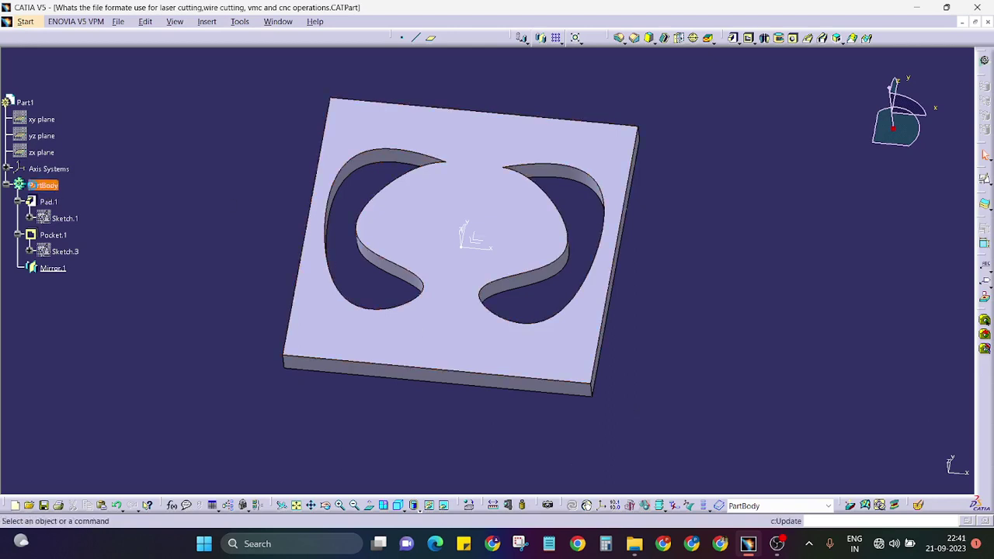
click(205, 285)
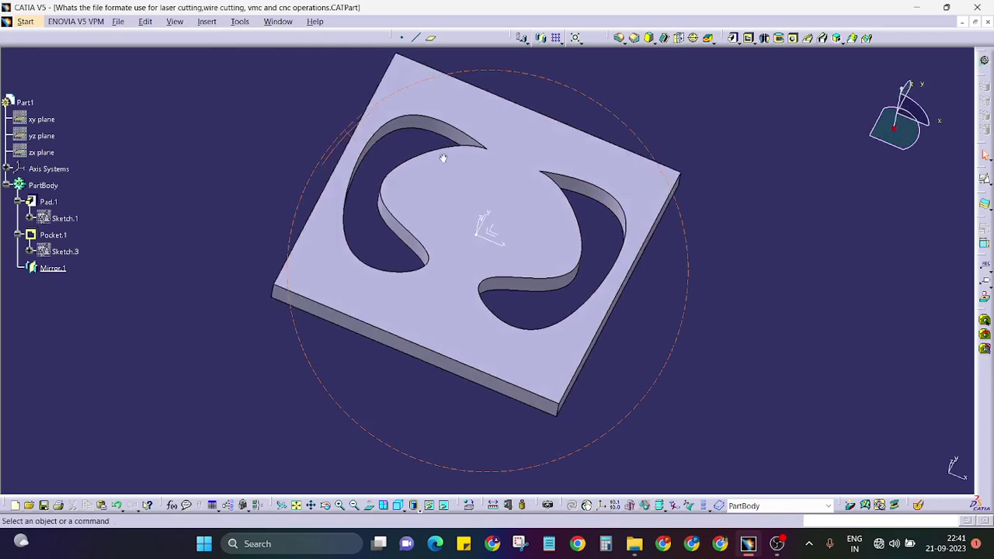
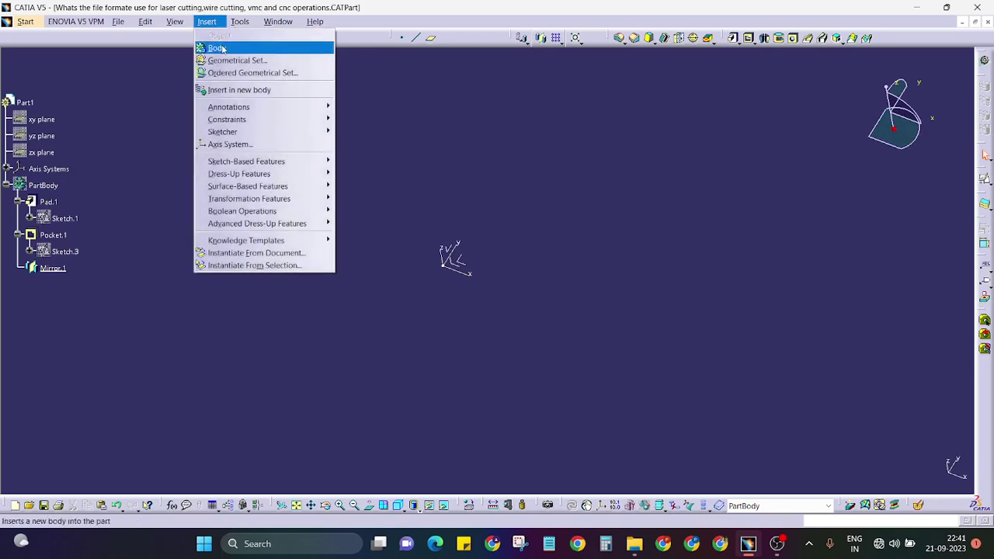
click(576, 297)
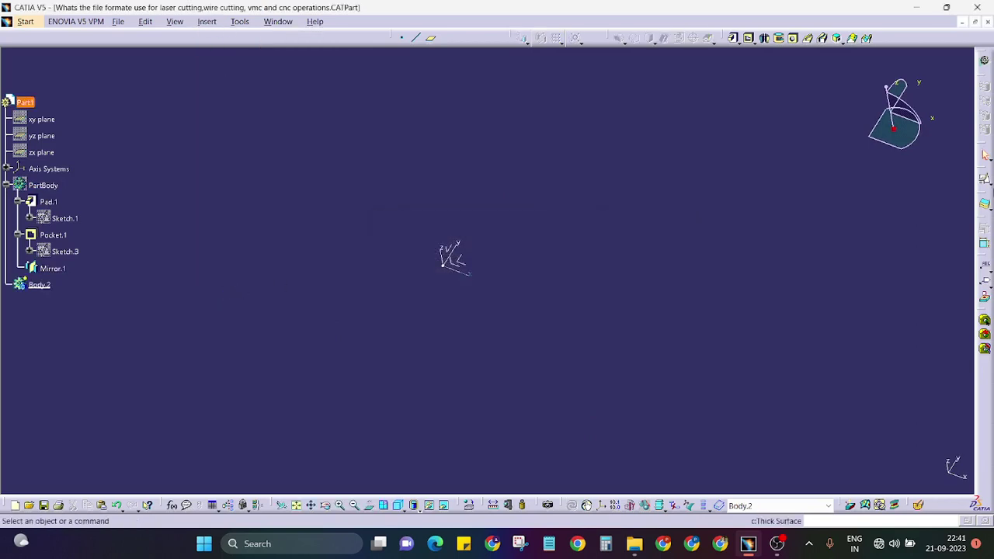
Start a positioned sketch on the xy plane and draw a circle about 226 mm in diameter centred on the origin.
click(983, 179)
click(464, 263)
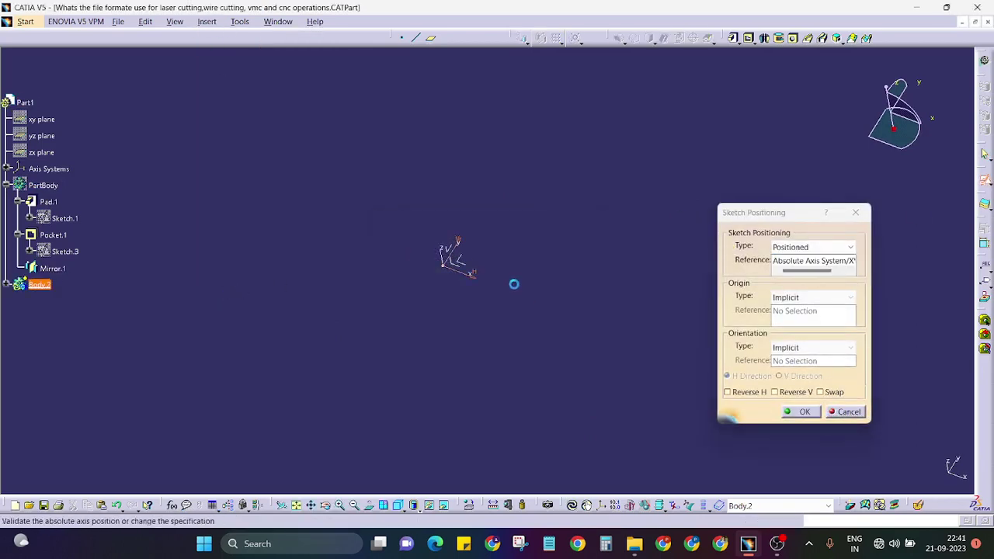
click(802, 412)
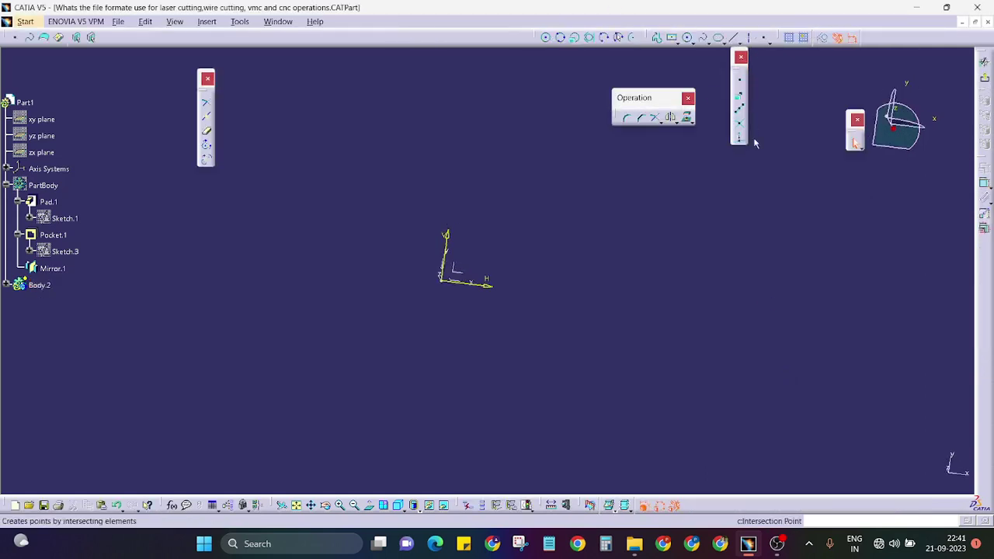
click(659, 39)
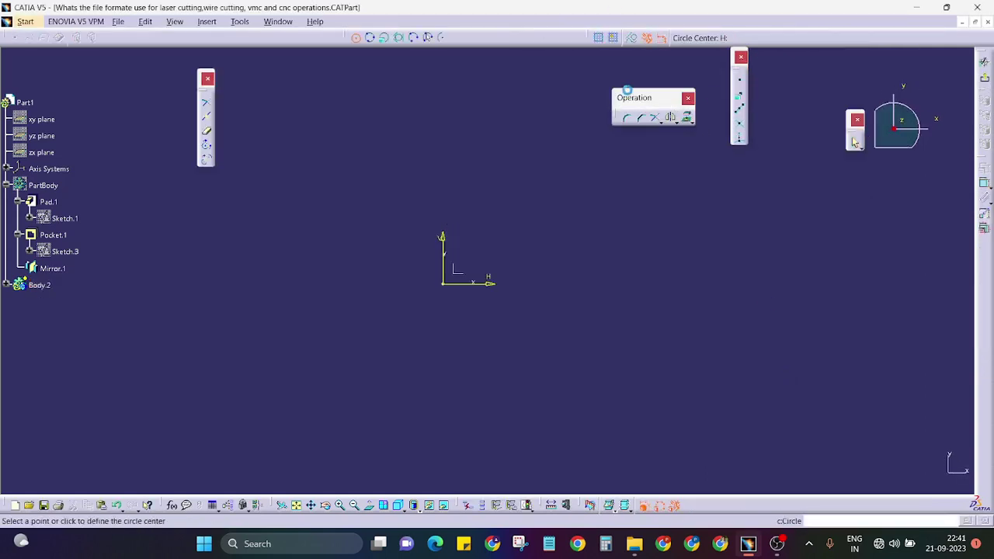
click(442, 283)
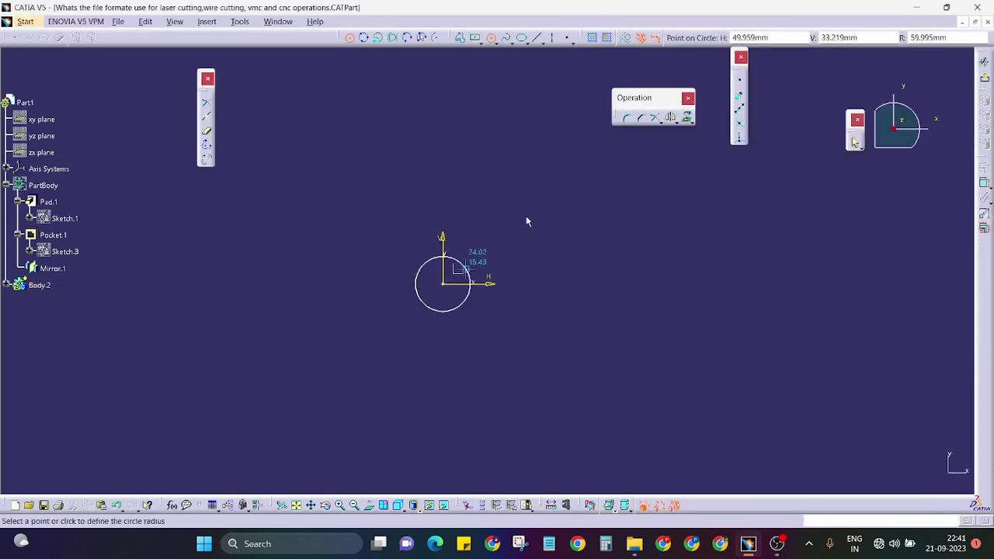
click(532, 221)
Dimension the circle's diameter and exit the sketch.
click(984, 198)
click(984, 184)
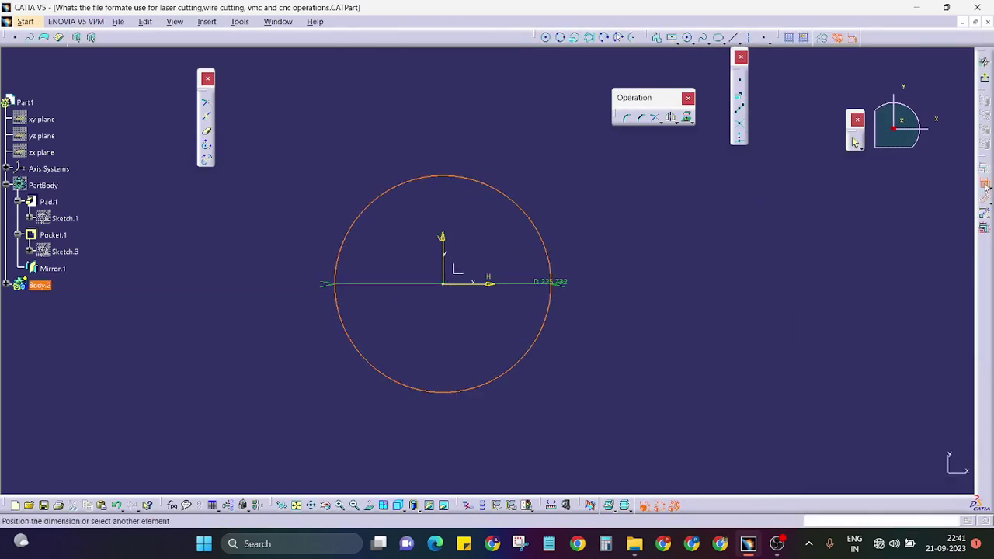
click(737, 190)
click(855, 142)
click(630, 173)
Pad the circle sketch to a length of 300 mm.
click(732, 37)
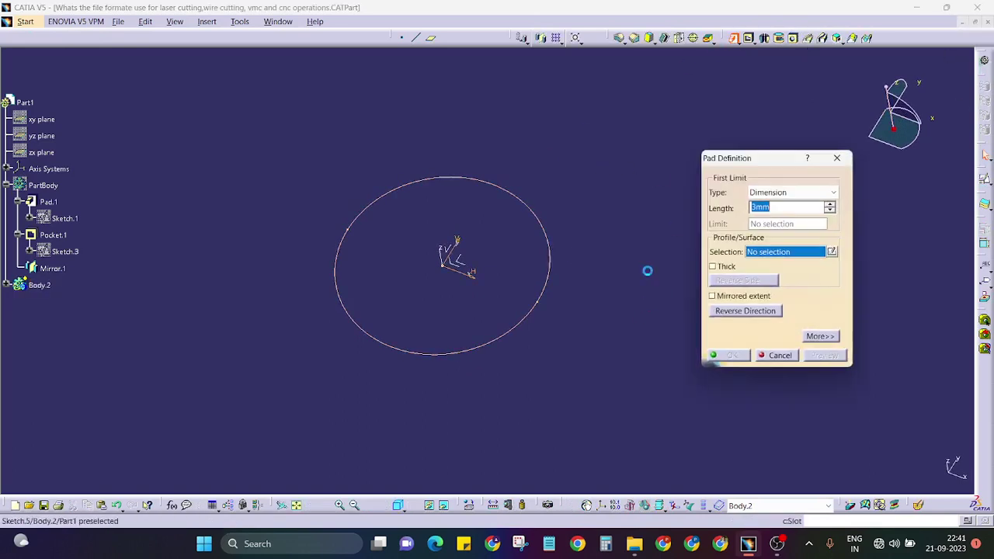
click(532, 211)
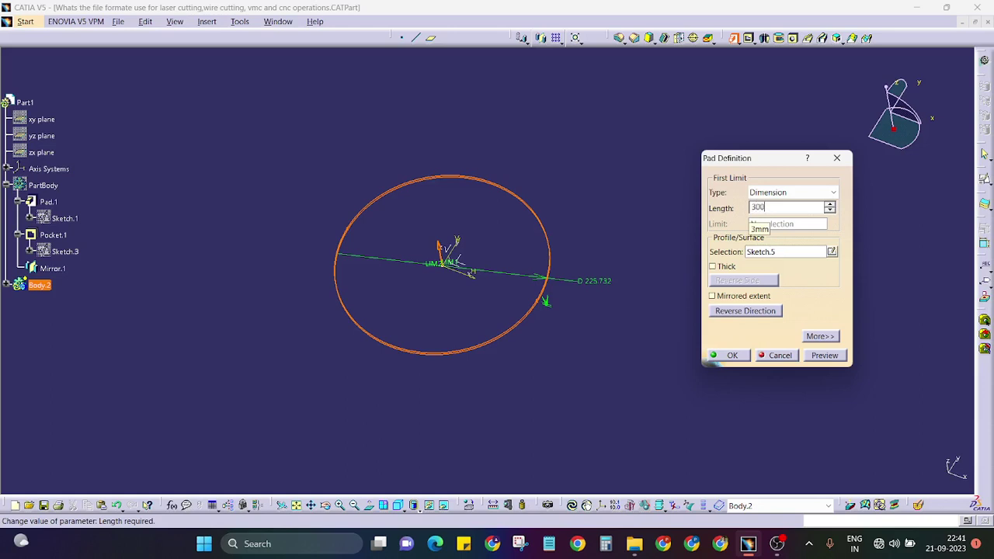
key(Return)
middle_drag(734, 231, 861, 142)
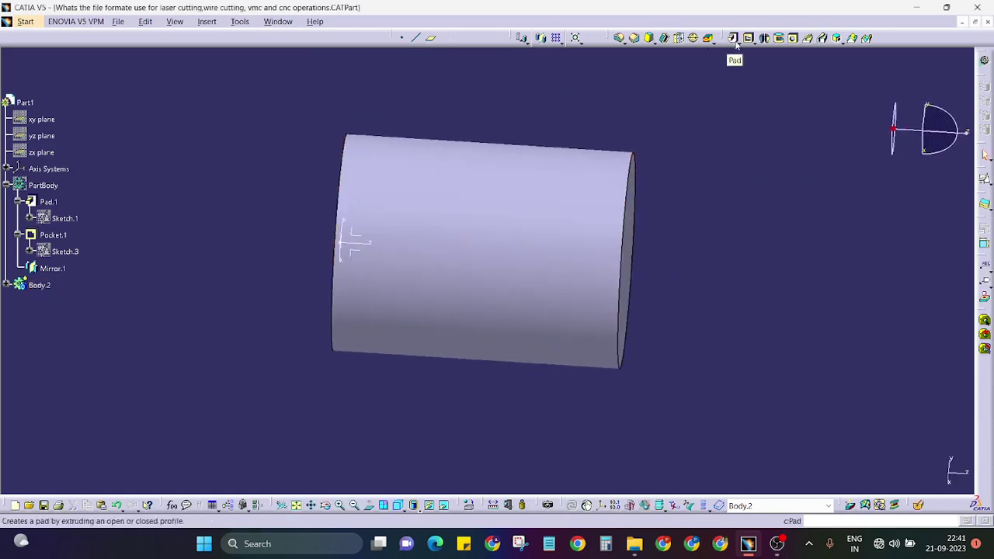
Shell the cylinder into an open tube by removing both circular end faces.
click(664, 43)
middle_drag(622, 256, 594, 294)
click(594, 294)
middle_drag(308, 311, 373, 306)
click(366, 304)
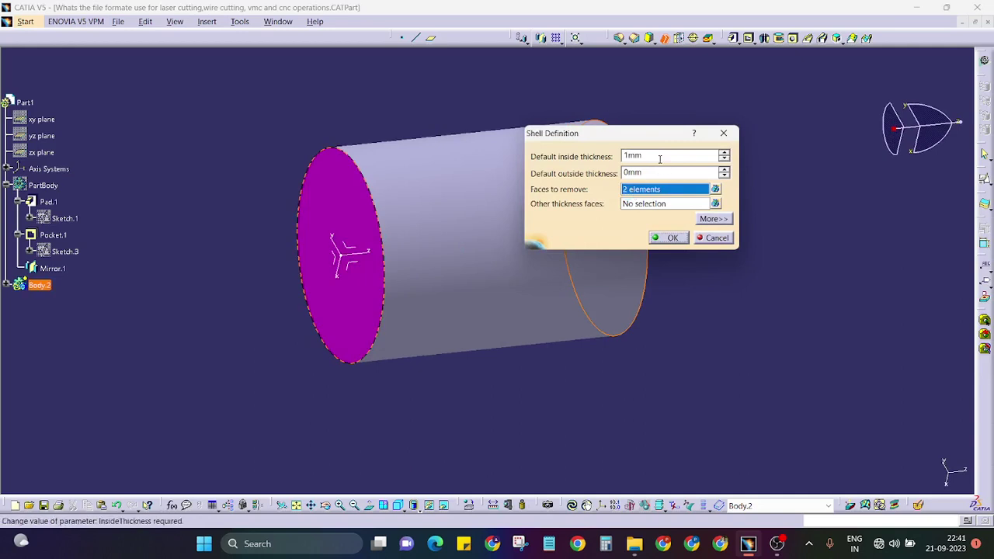
key(Return)
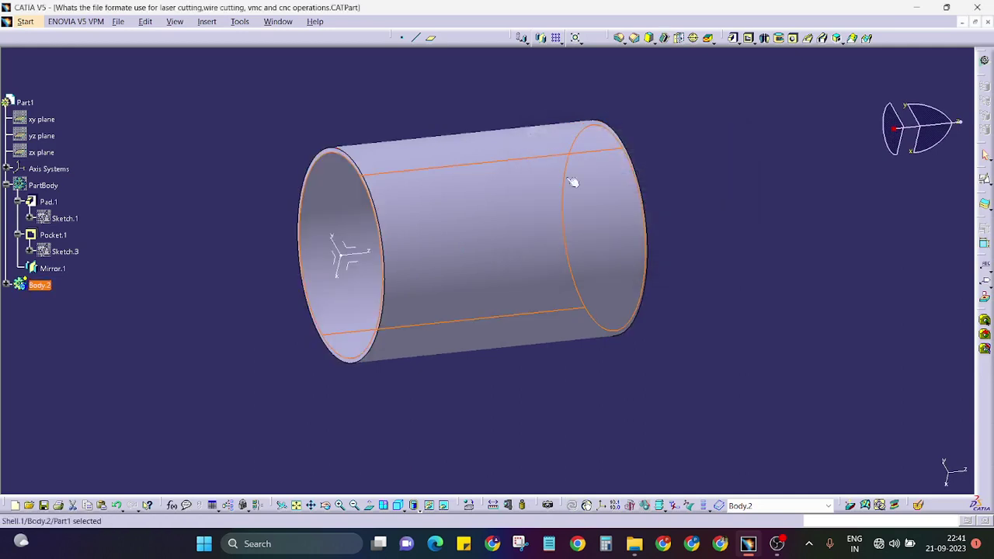
Chamfer the outer edge at the tube's open end opposite the origin with a 1 mm length and 45 degree angle.
middle_drag(657, 308, 458, 280)
click(714, 259)
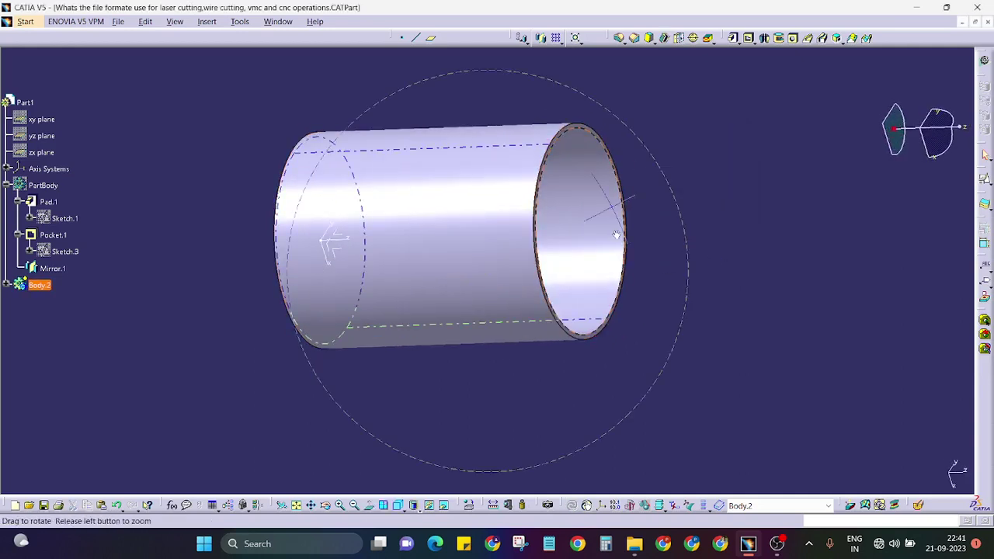
middle_drag(614, 236, 602, 264)
click(635, 38)
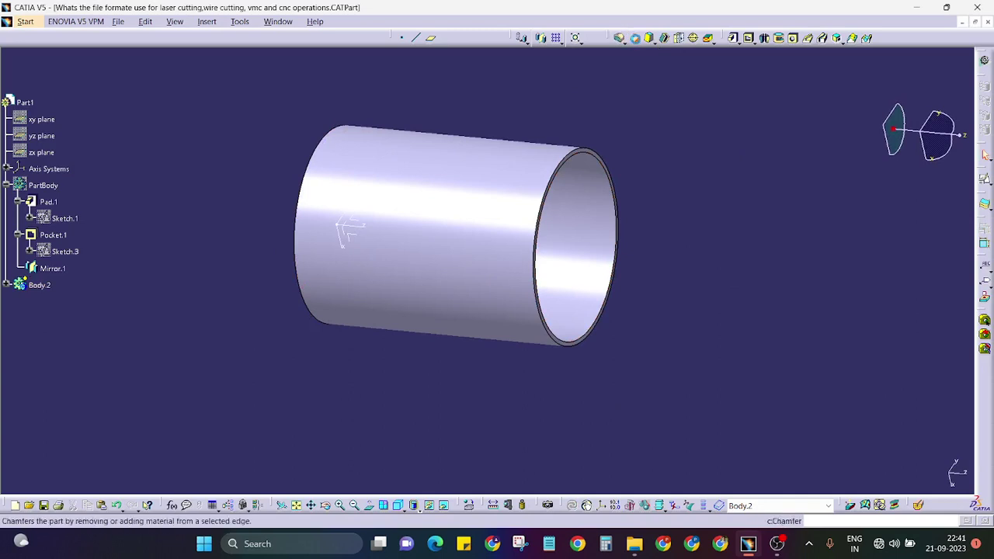
click(599, 155)
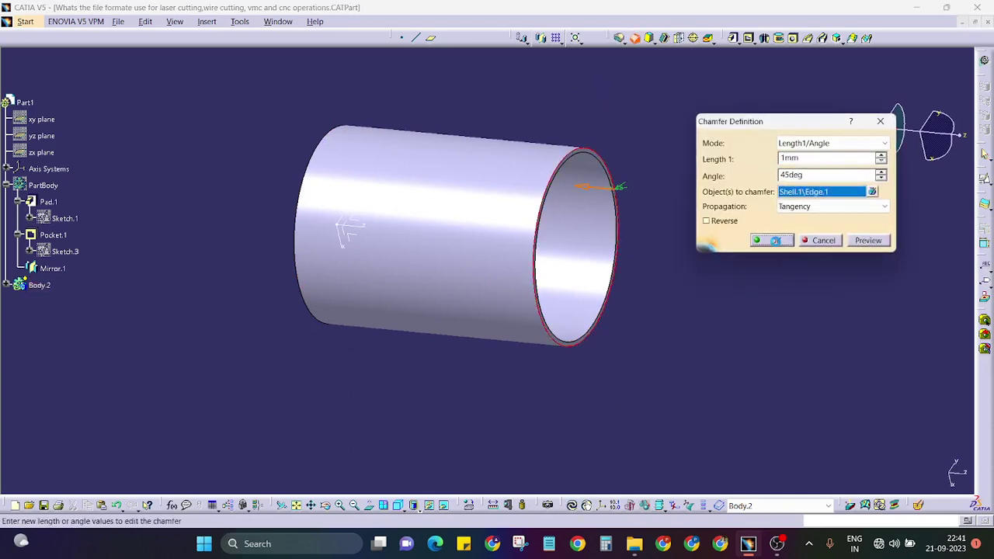
click(772, 240)
Examine the tube's chamfered end, wall and outer surface from several angles and distances.
middle_drag(721, 291, 532, 211)
click(676, 274)
middle_drag(676, 274, 489, 233)
middle_drag(590, 173, 543, 159)
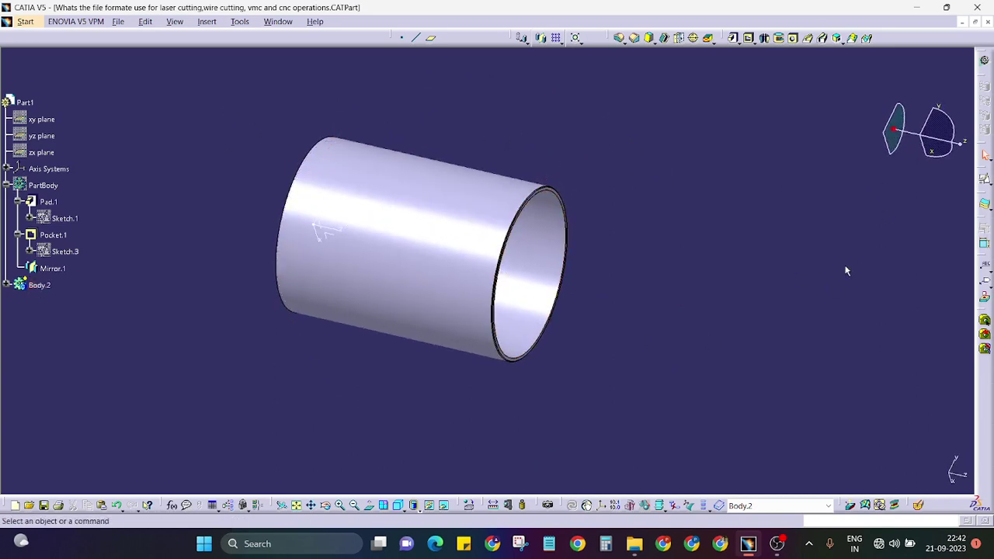
middle_drag(613, 296, 610, 182)
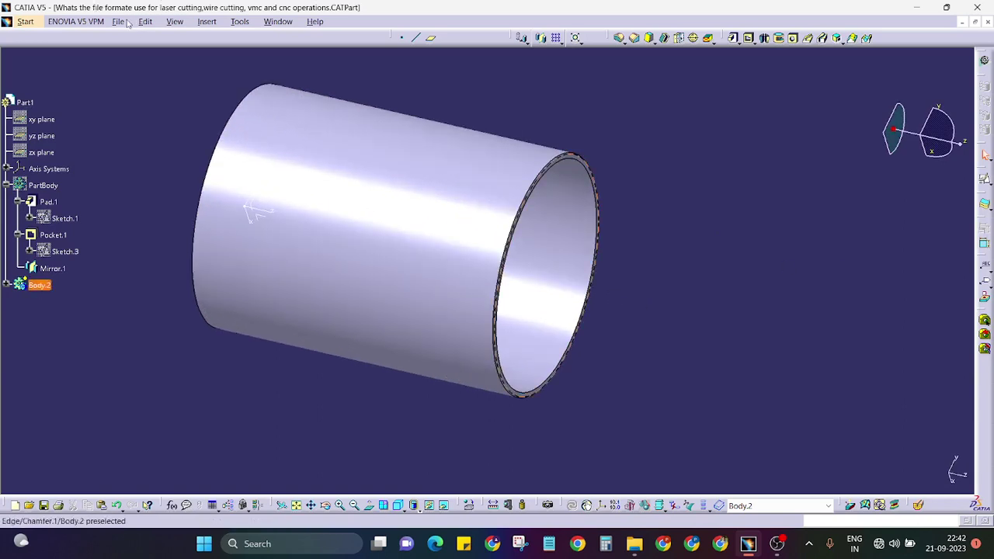
middle_drag(681, 315, 556, 241)
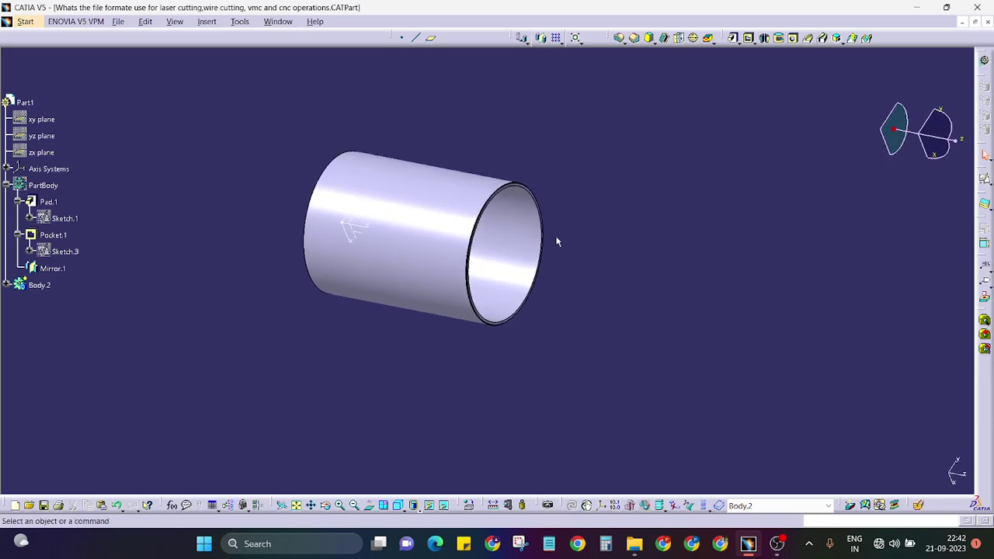
mouse_move(547, 316)
middle_down()
mouse_move(561, 295)
mouse_move(561, 316)
mouse_move(556, 307)
middle_up()
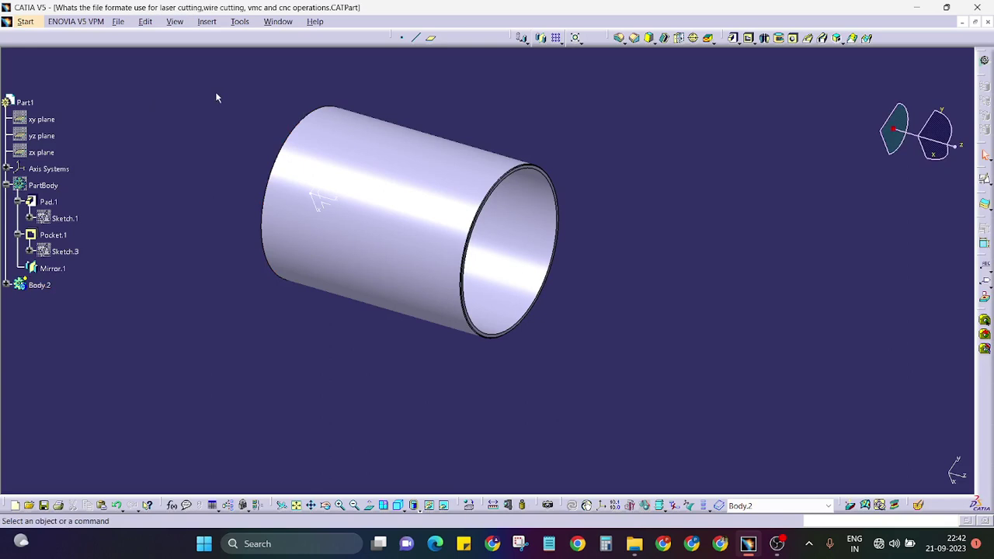
Review the file types available for saving the tube's part file, and close the save dialog without saving.
click(118, 20)
click(155, 101)
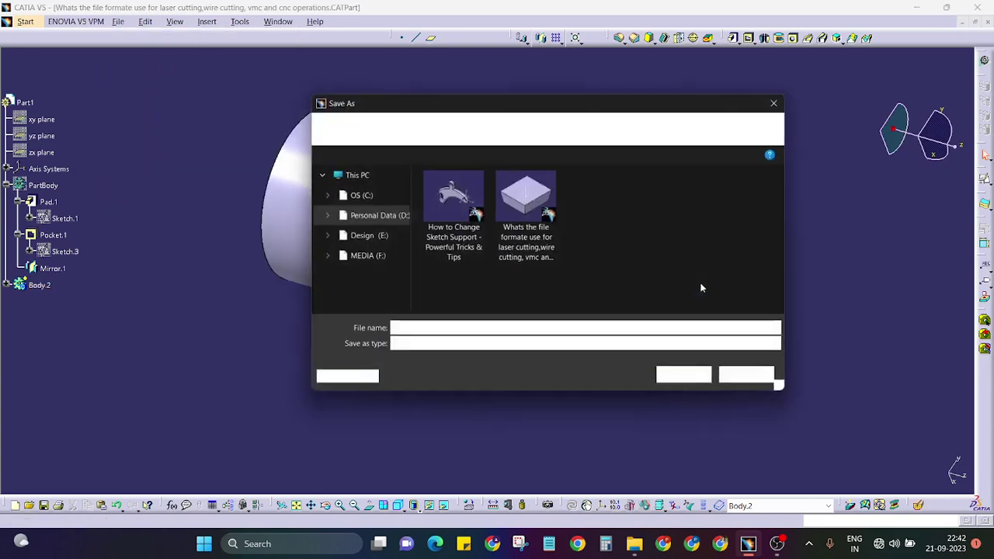
click(487, 347)
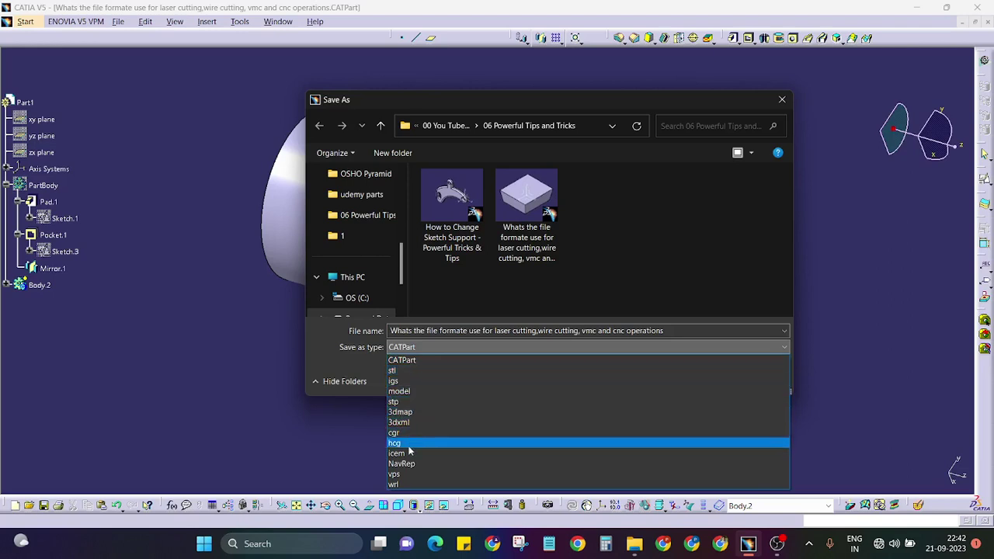
click(511, 308)
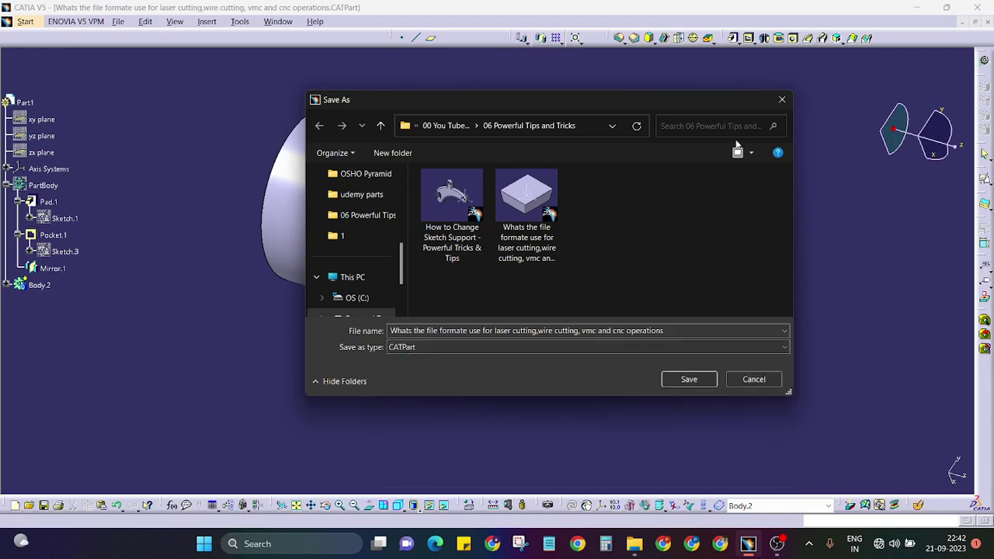
click(780, 100)
Switch to the Drawing1 window, review the file types available for saving the drawing, such as dxf, and close without saving.
click(277, 21)
click(306, 100)
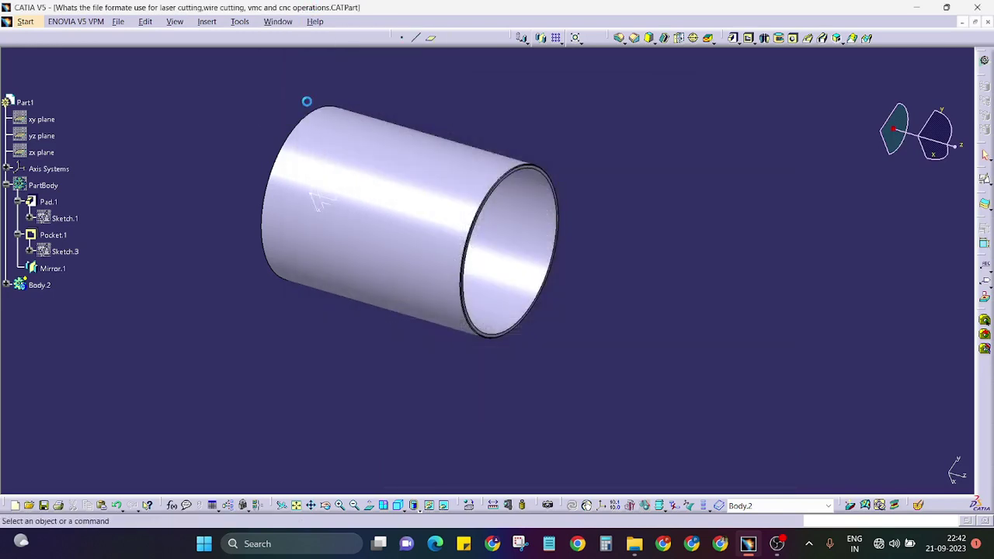
click(118, 21)
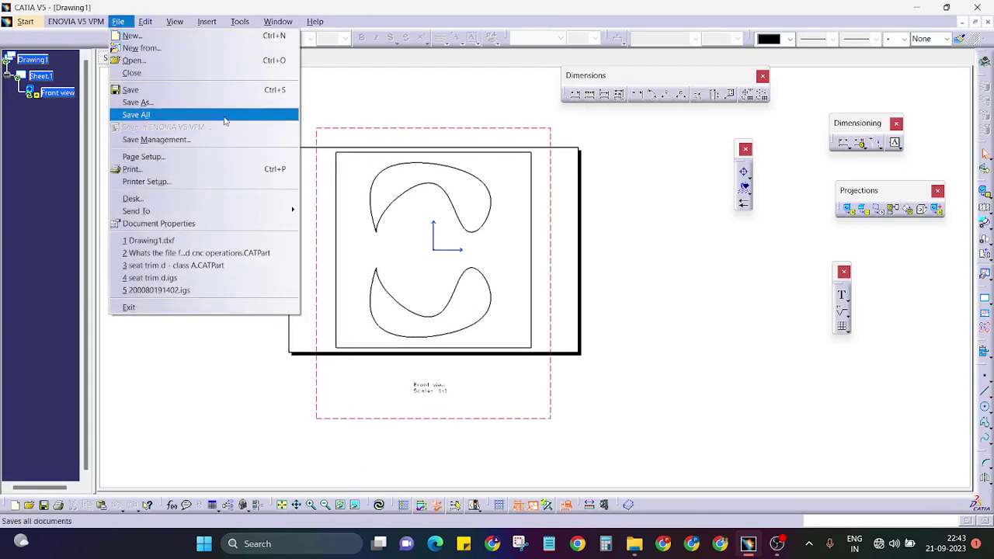
click(165, 102)
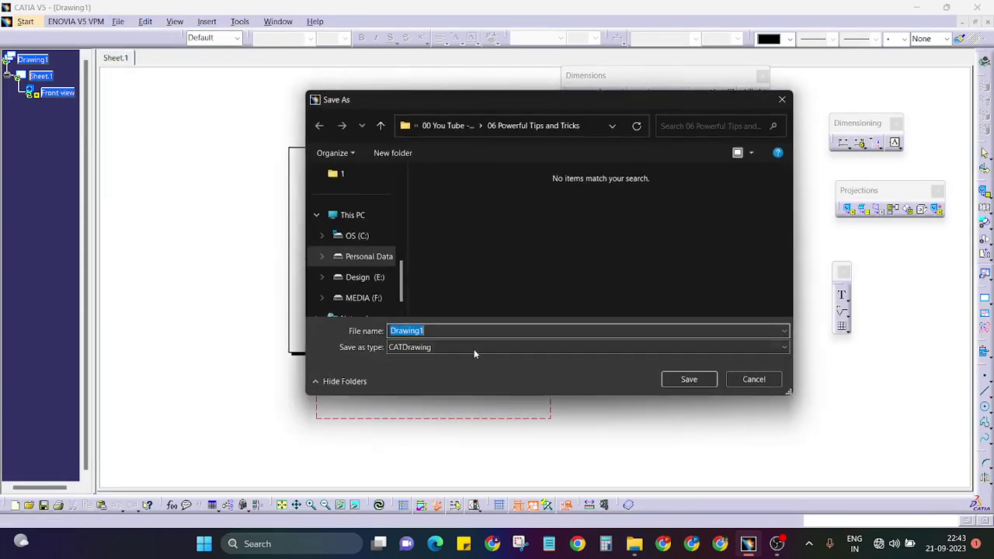
click(466, 347)
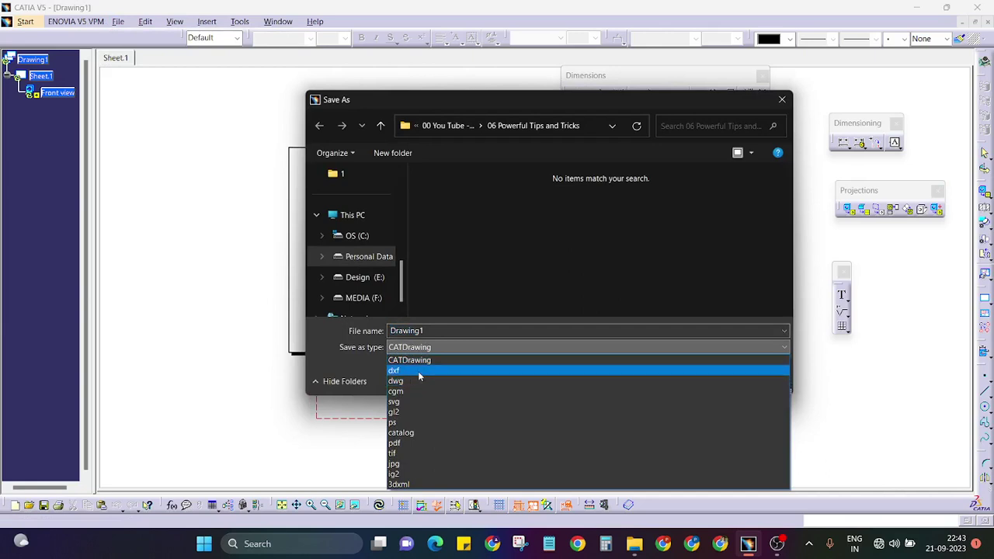
click(783, 100)
click(783, 101)
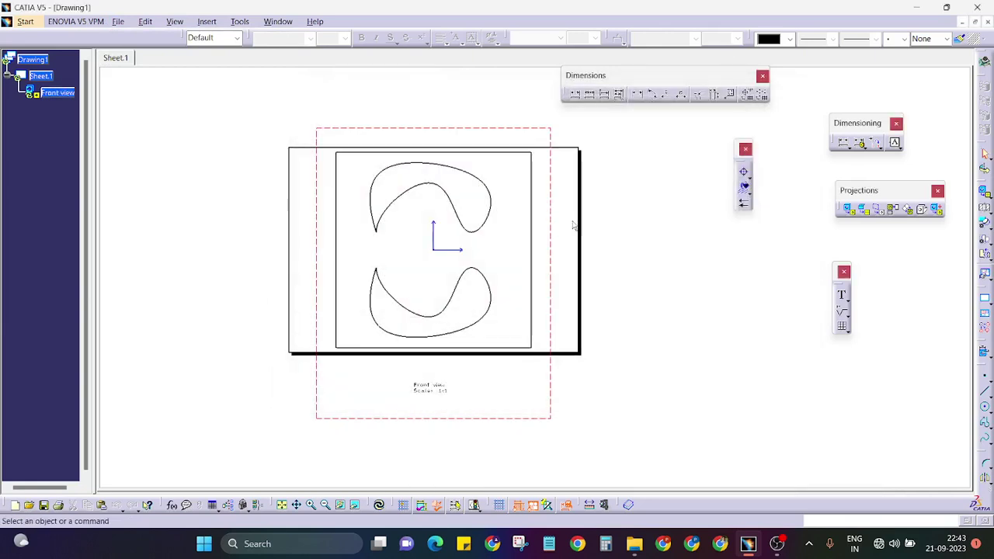
Switch back to the CATPart window and show the tube in the isometric view.
key(ctrl+Tab)
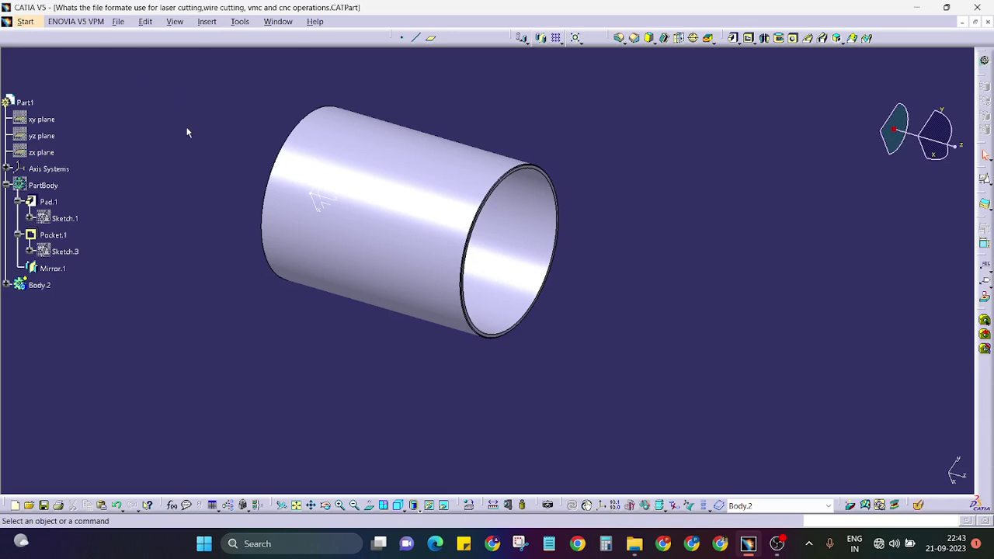
middle_drag(458, 217, 499, 256)
click(413, 505)
click(397, 505)
middle_drag(530, 342, 547, 284)
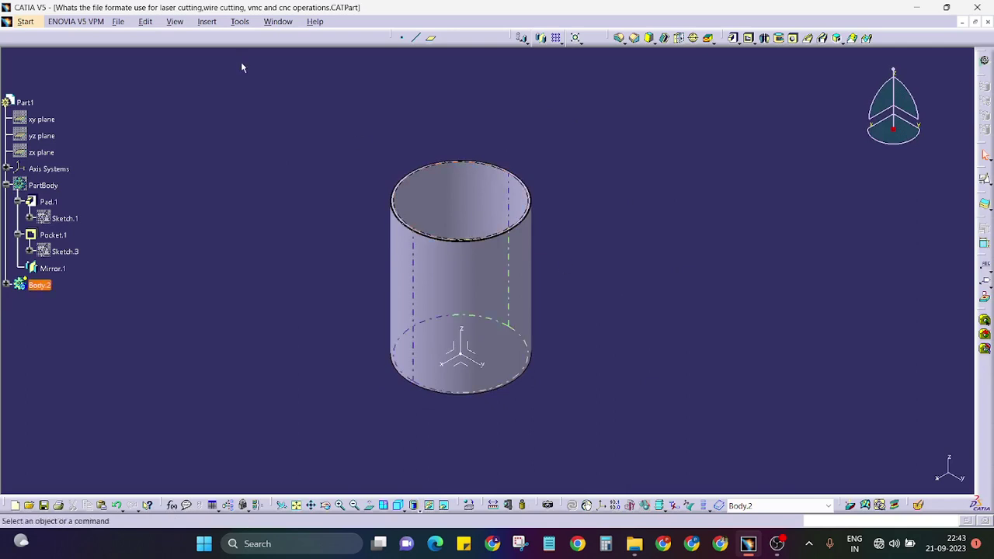